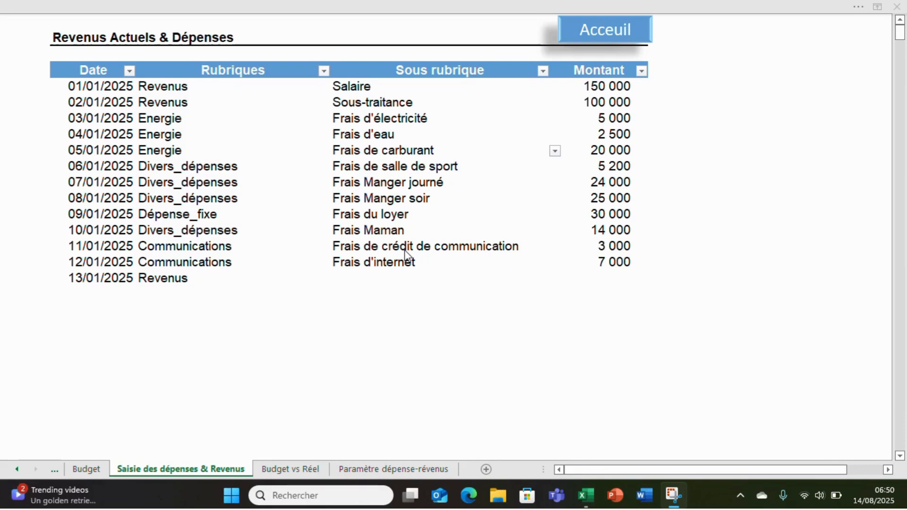
Choose Revenus as the rubrique of the 13/01/2025 entry and view the sous-rubrique options offered for it
left_click(172, 283)
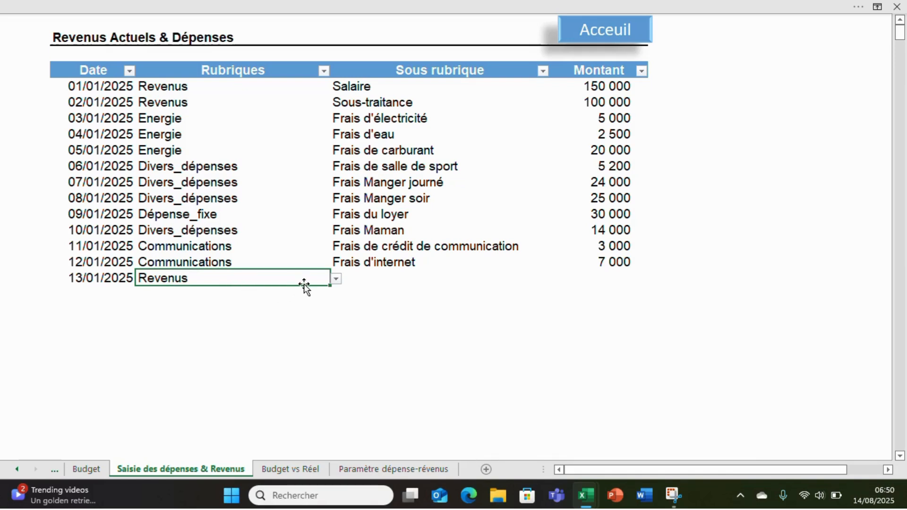
left_click(337, 280)
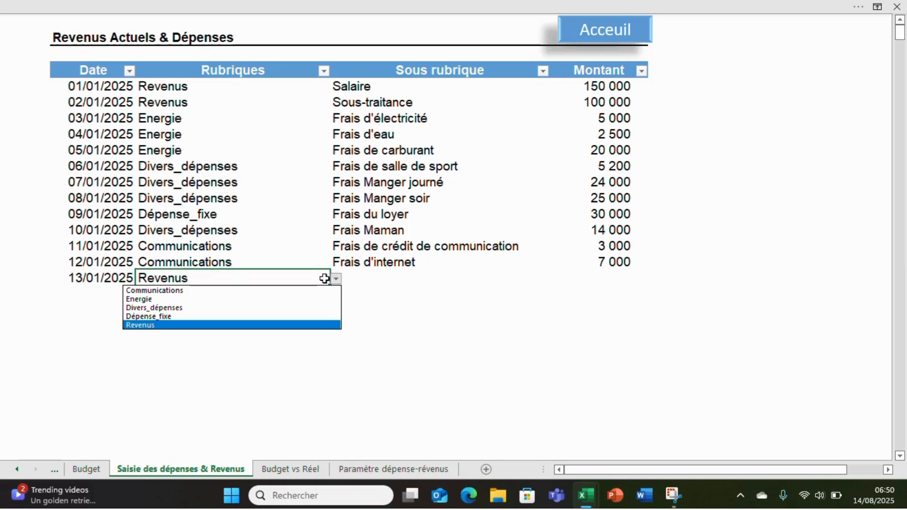
left_click(170, 325)
left_click(381, 279)
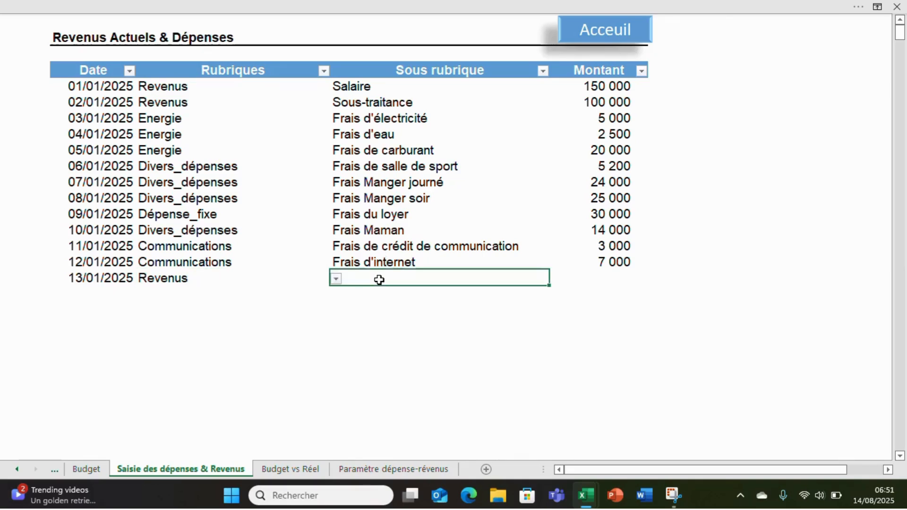
left_click(556, 280)
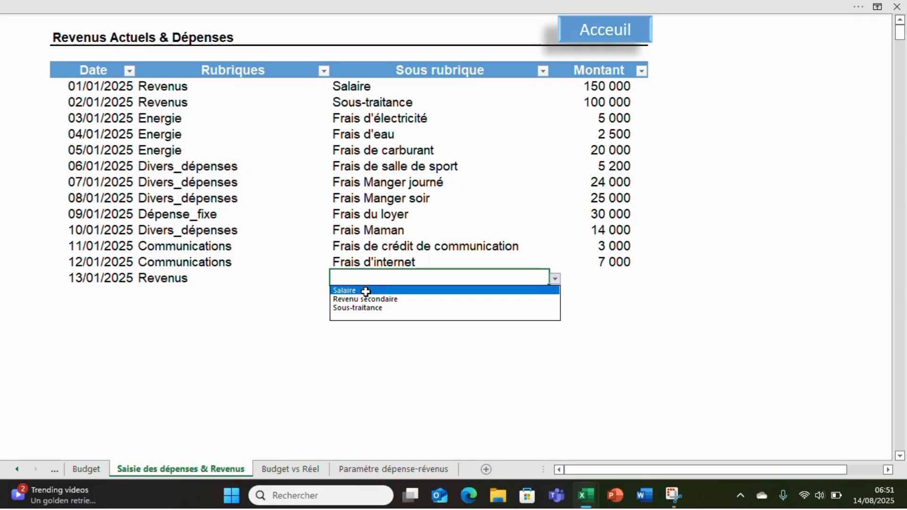
key("Escape")
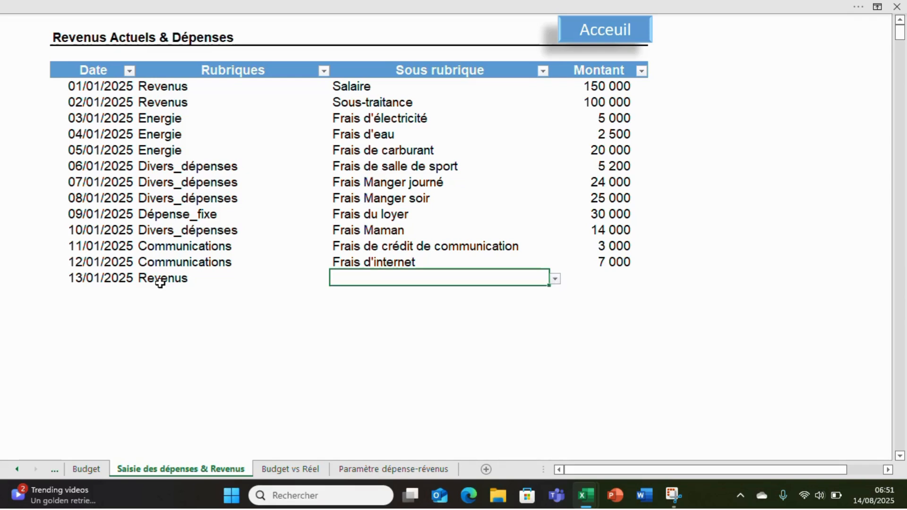
Change the rubrique of the 13/01/2025 entry to Divers_dépenses and view the sous-rubrique options offered for it
left_click(160, 283)
left_click(336, 279)
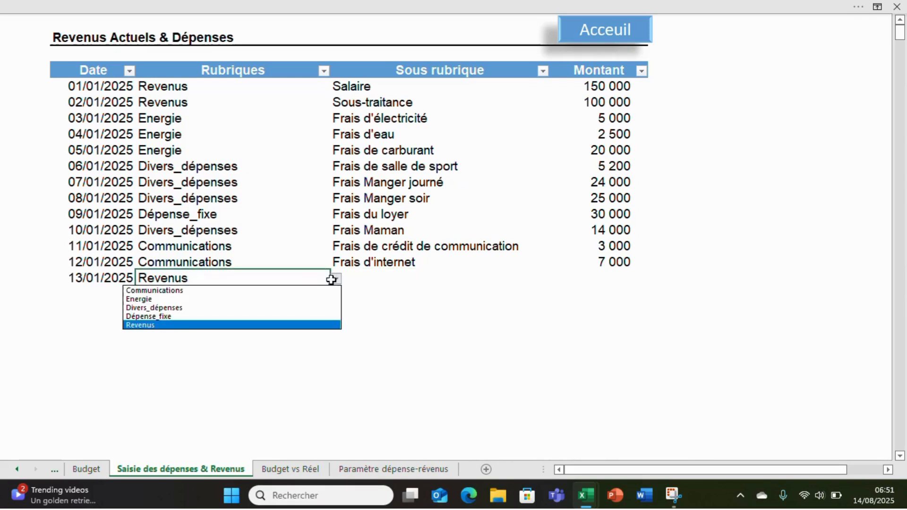
left_click(230, 307)
left_click(388, 284)
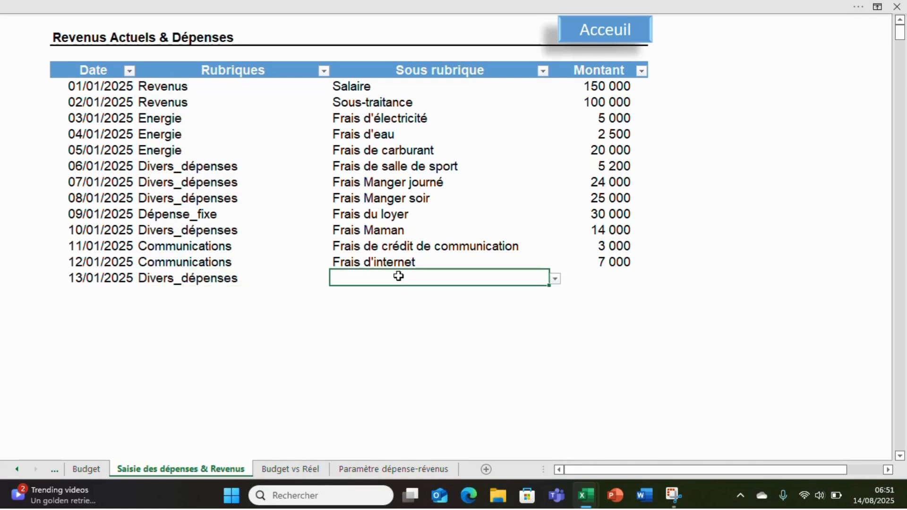
left_click(555, 279)
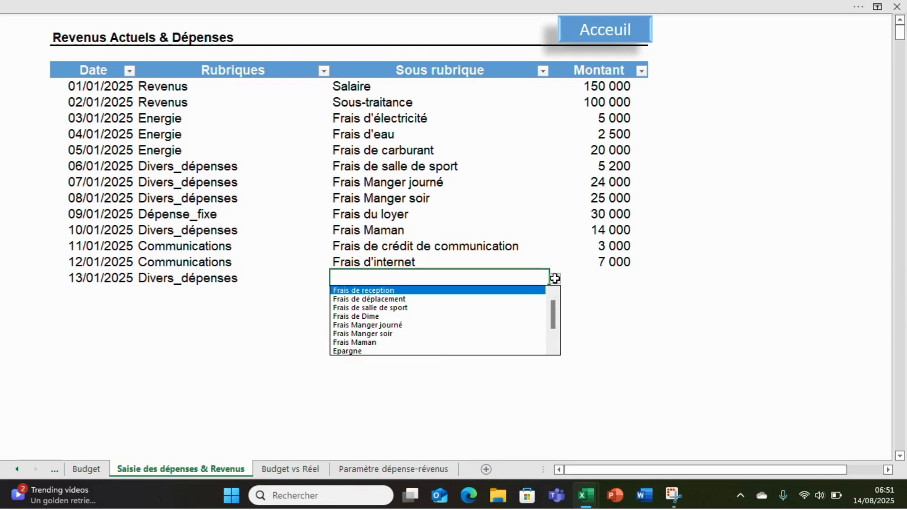
left_click(275, 299)
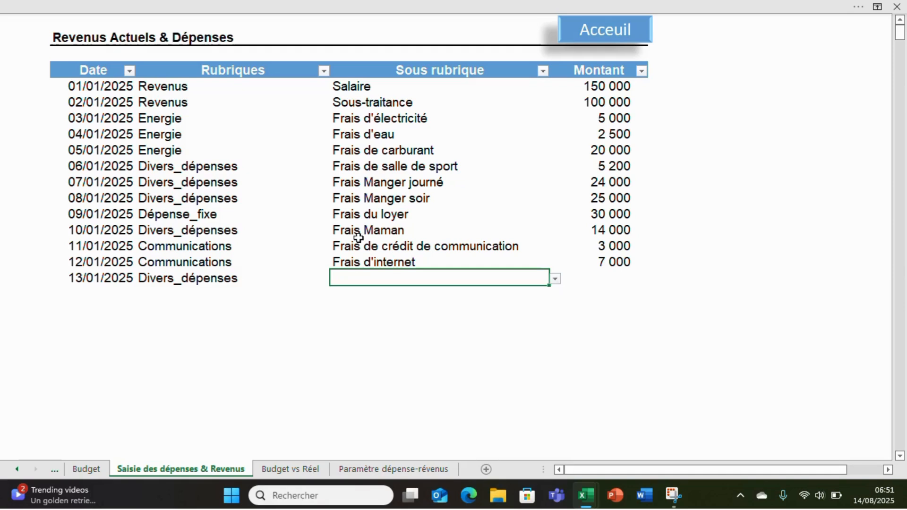
Close the BUDGET VS REALISATION-DES DEPENSES MENSUELLE 21042024.xlsx workbook without saving its changes
left_click(898, 6)
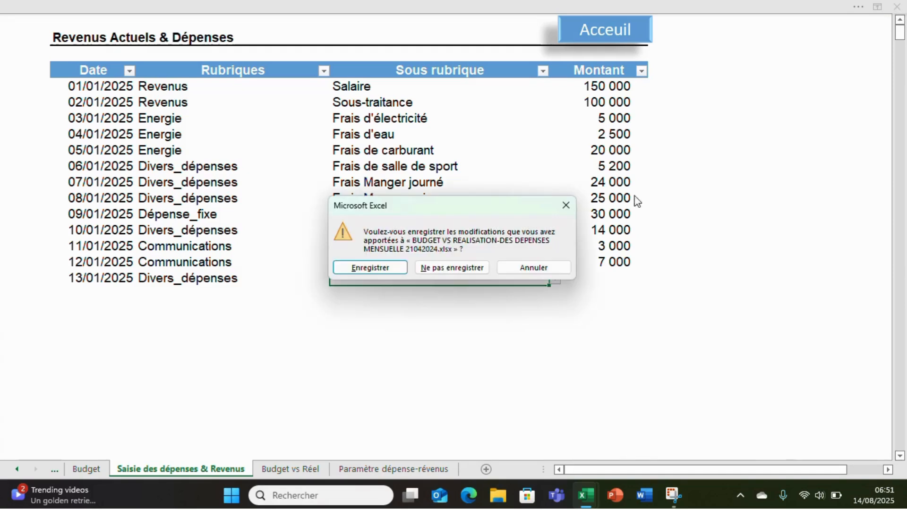
left_click(452, 268)
left_click(309, 193)
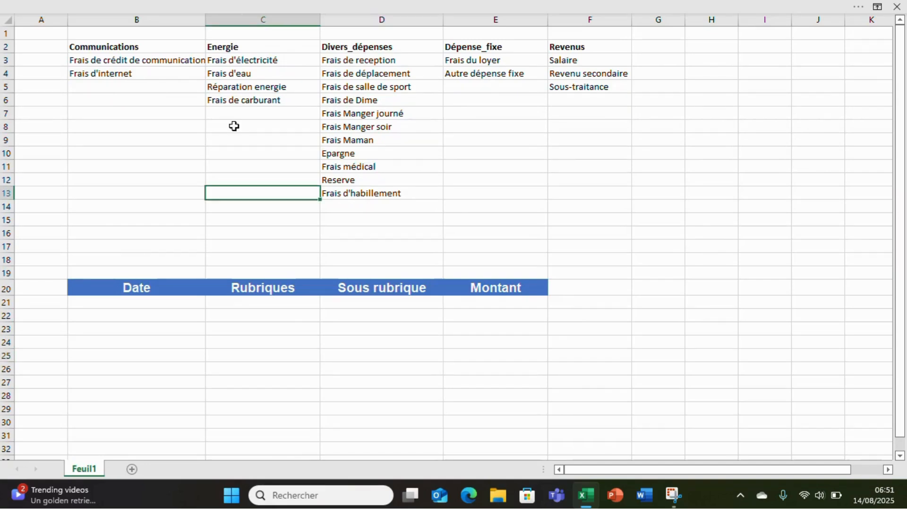
Convert the category lists in B2:F13 into a table that uses the first row as headers
left_click(126, 46)
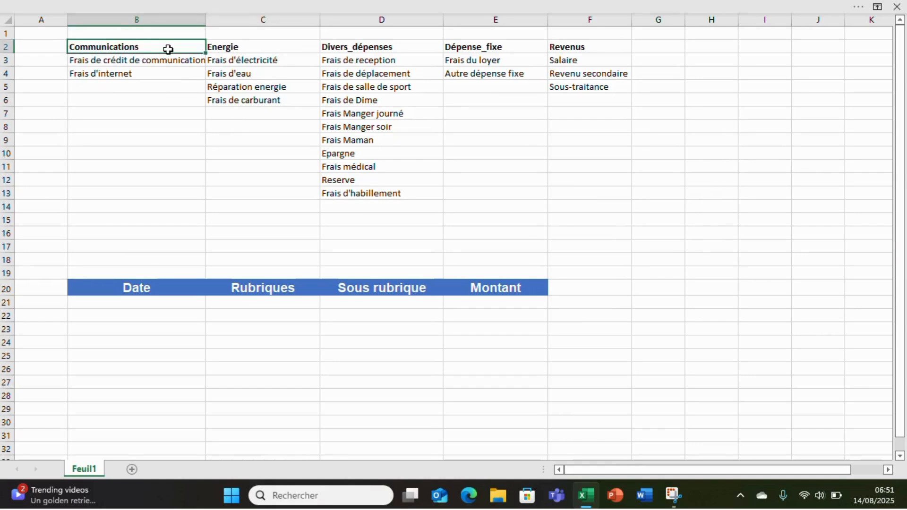
left_click_drag(167, 48, 569, 45)
left_click_drag(167, 63, 558, 199)
left_click(259, 138)
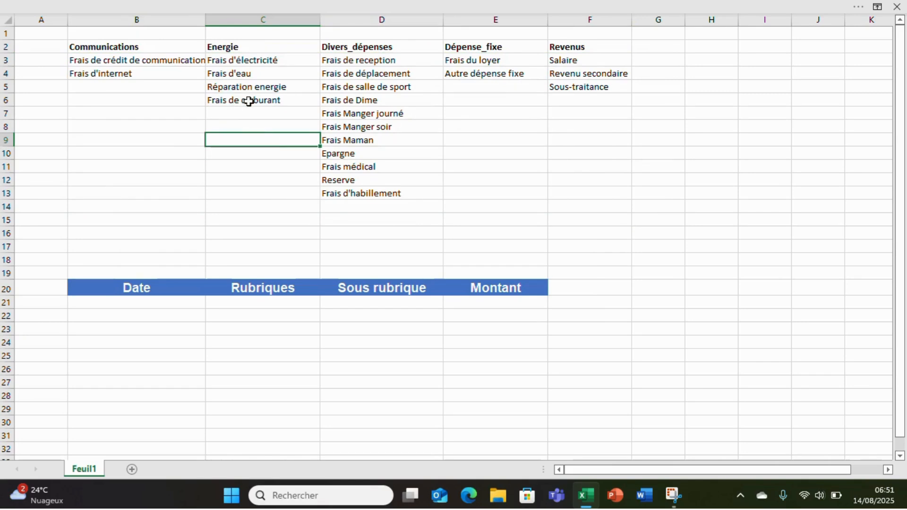
key("ctrl+t")
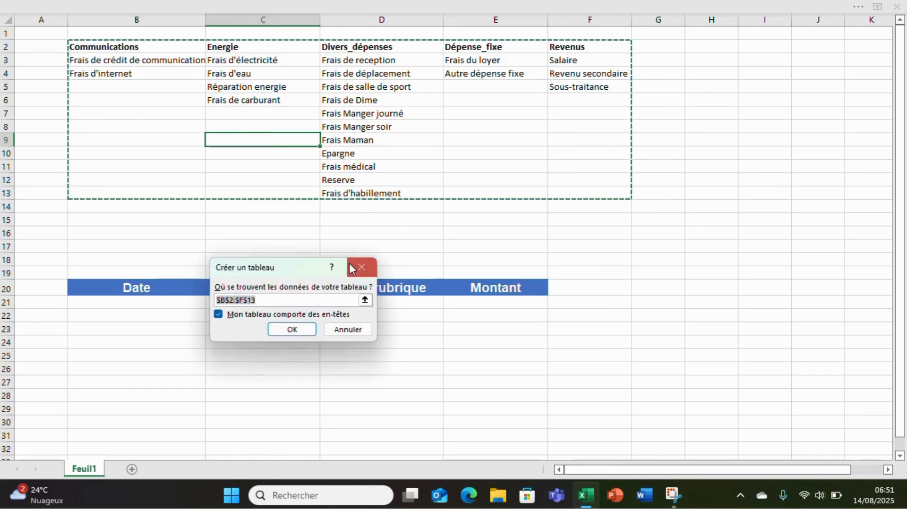
left_click(289, 329)
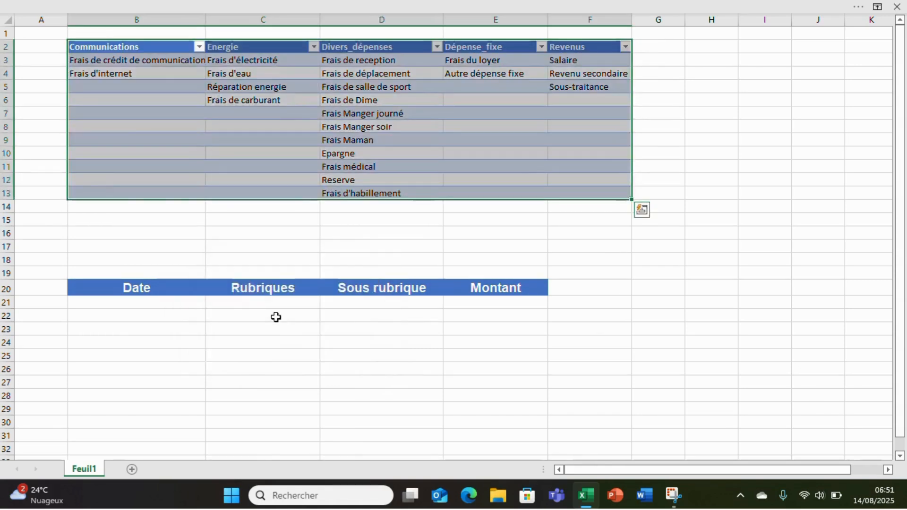
left_click(182, 144)
left_click(124, 47)
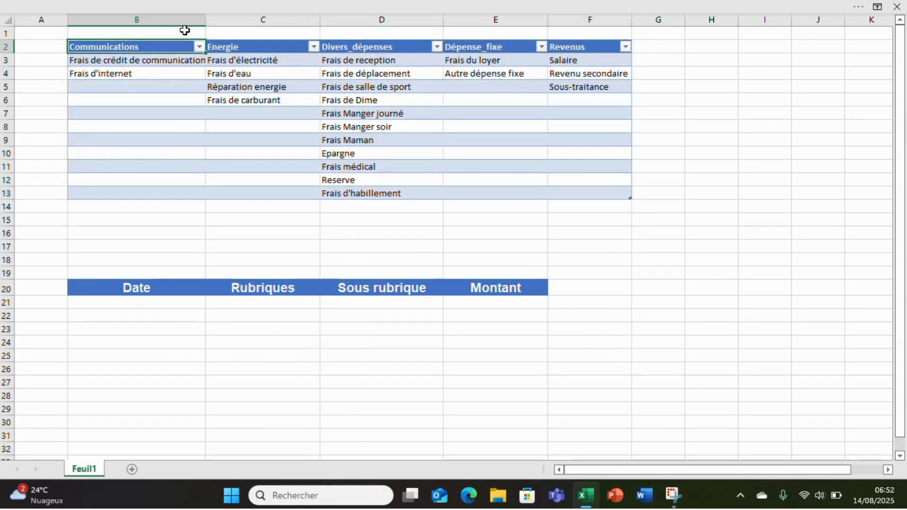
left_click(856, 6)
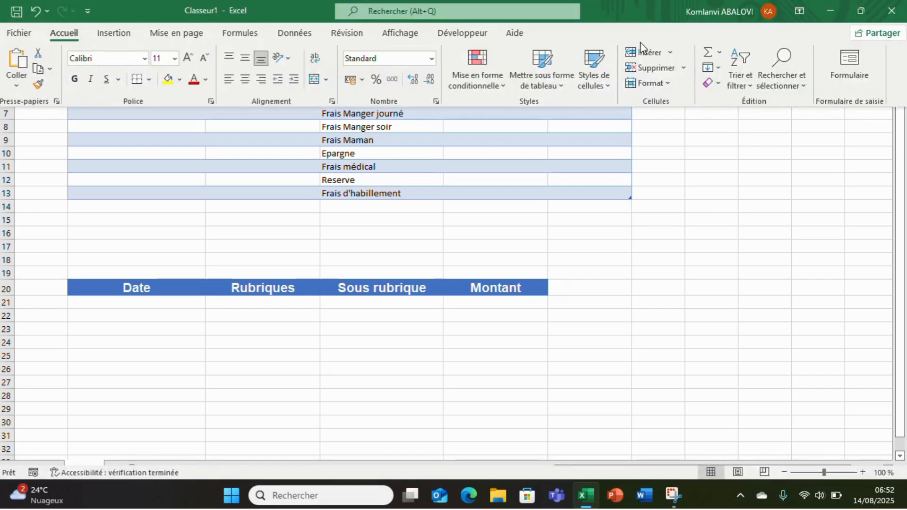
left_click(457, 172)
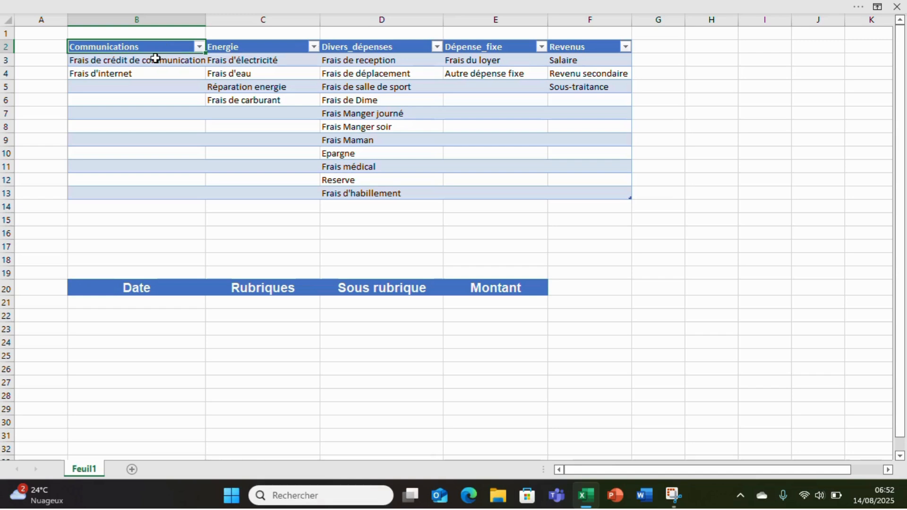
left_click_drag(158, 59, 163, 199)
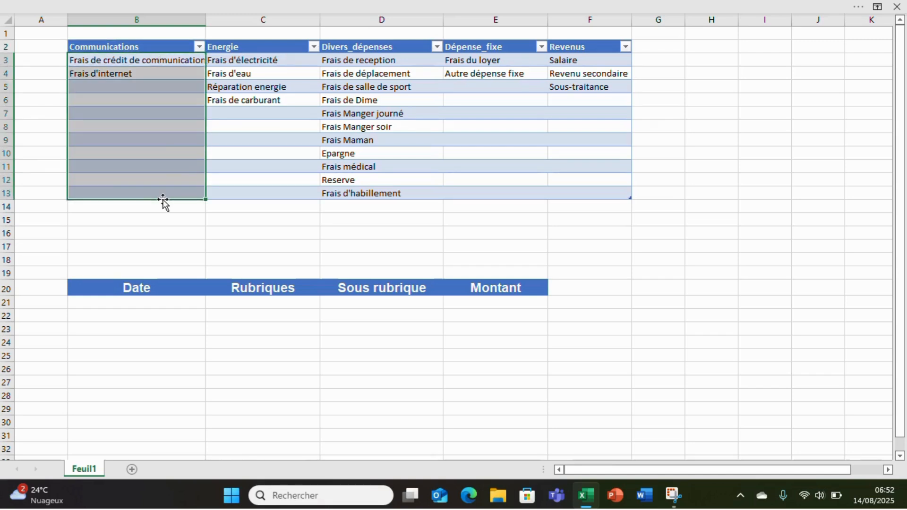
left_click(846, 2)
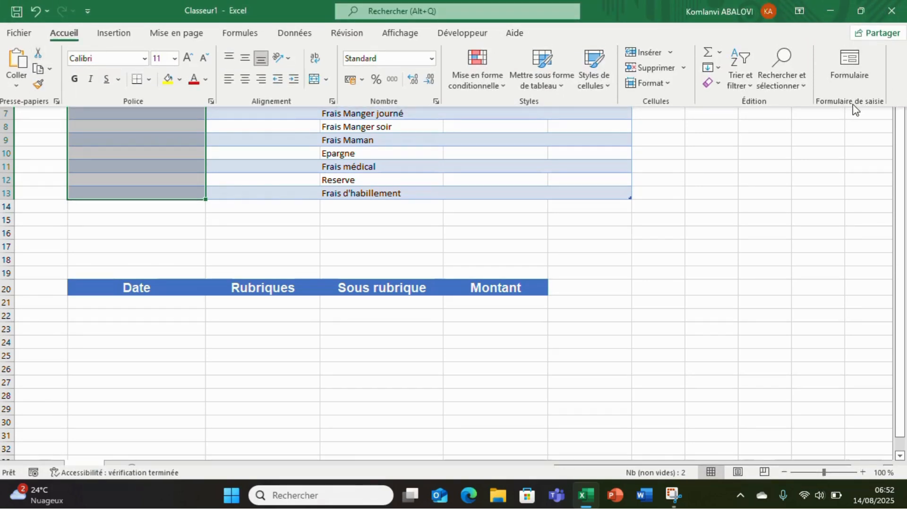
left_click(900, 121)
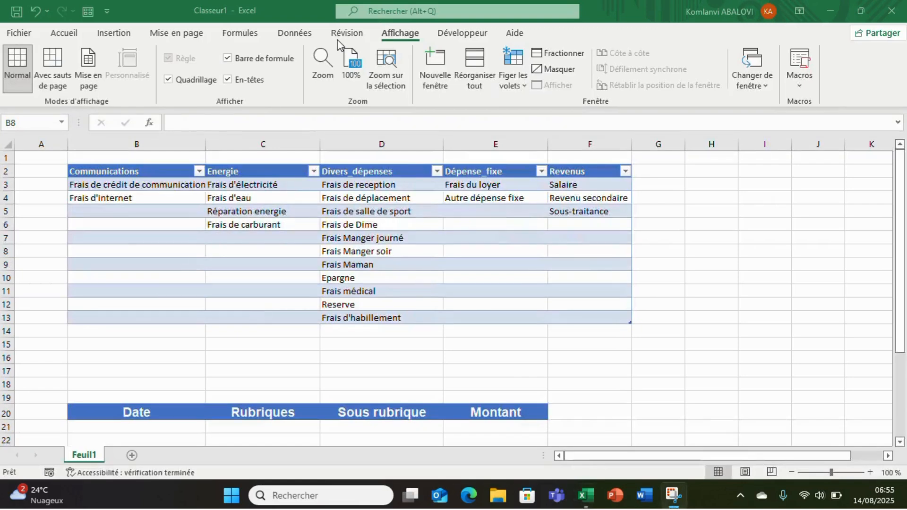
Define the name Communications for the cells below the Communications header, B3:B13
left_click(135, 184)
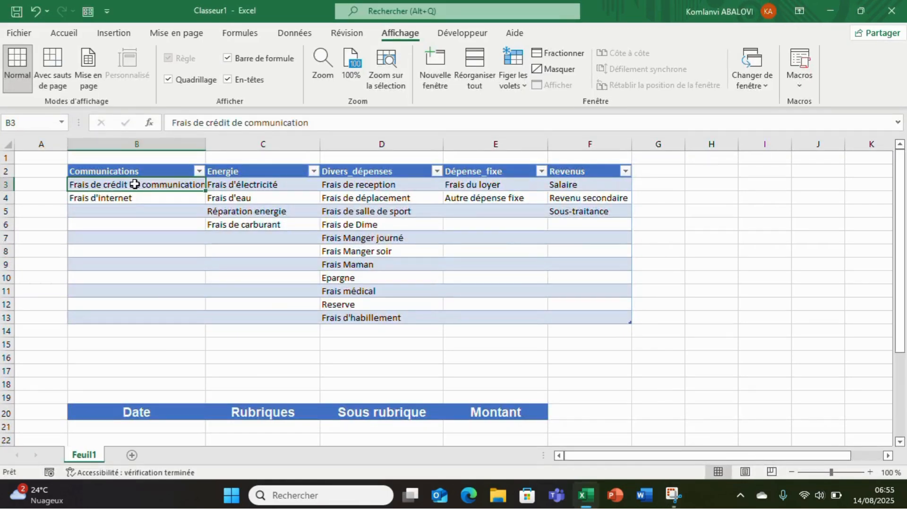
left_click_drag(135, 184, 130, 313)
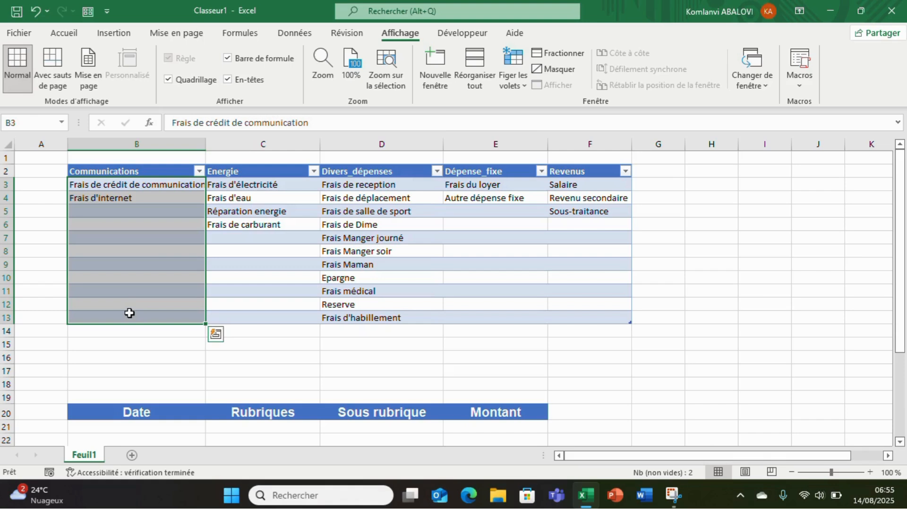
left_click(19, 123)
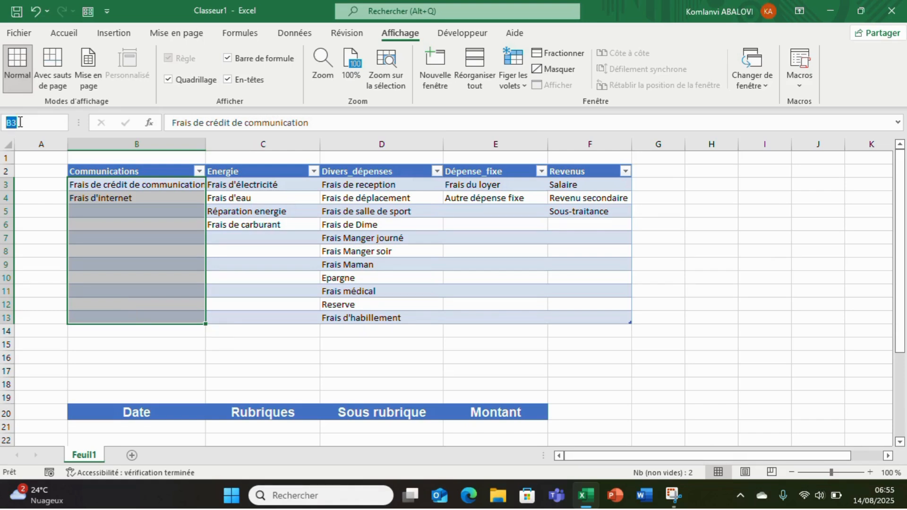
type("c")
type("ommuni")
type("catio")
type("n")
type("s")
key("Return")
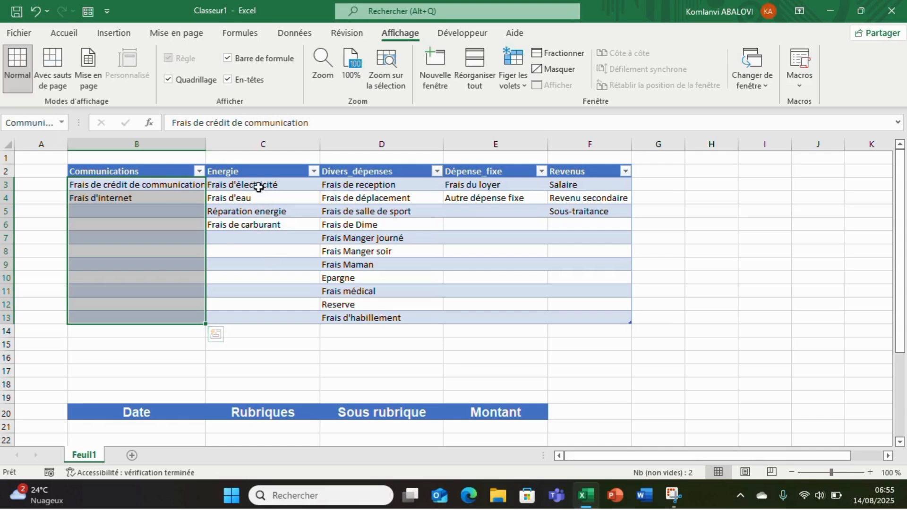
Define the name Energie for the cells below the Energie header, C3:C13
left_click(255, 185)
left_click_drag(252, 202, 249, 319)
left_click(38, 121)
type("Ener")
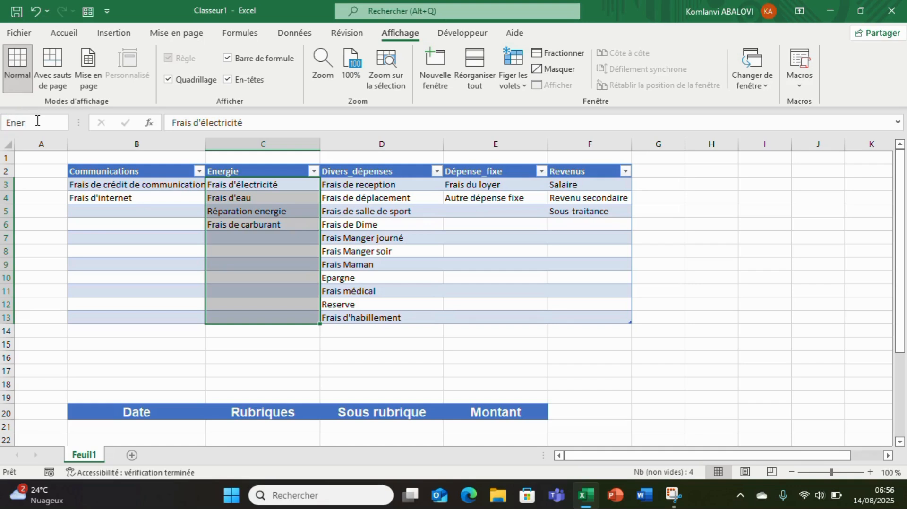
type("gie")
key("Return")
Copy the Divers_dépenses header text and use it to name the range D3:D13 below it
left_click(342, 188)
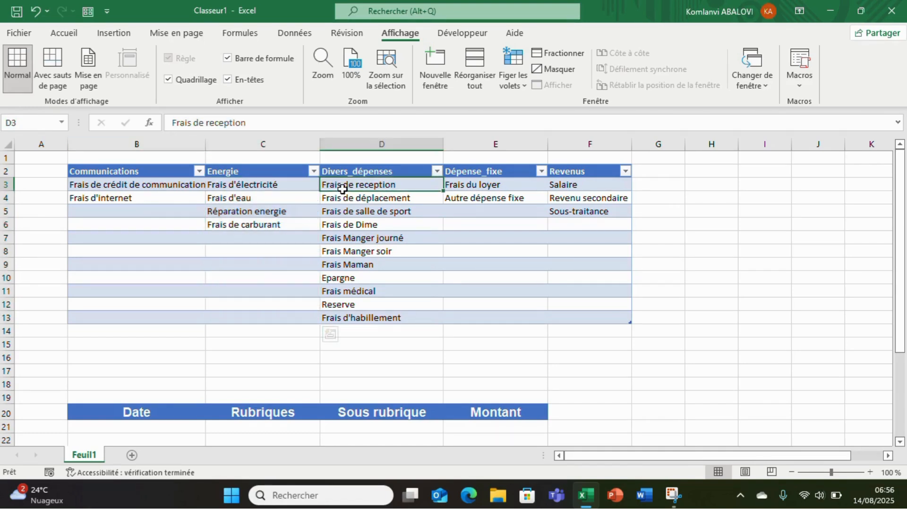
double_click(403, 172)
left_click_drag(401, 172, 317, 173)
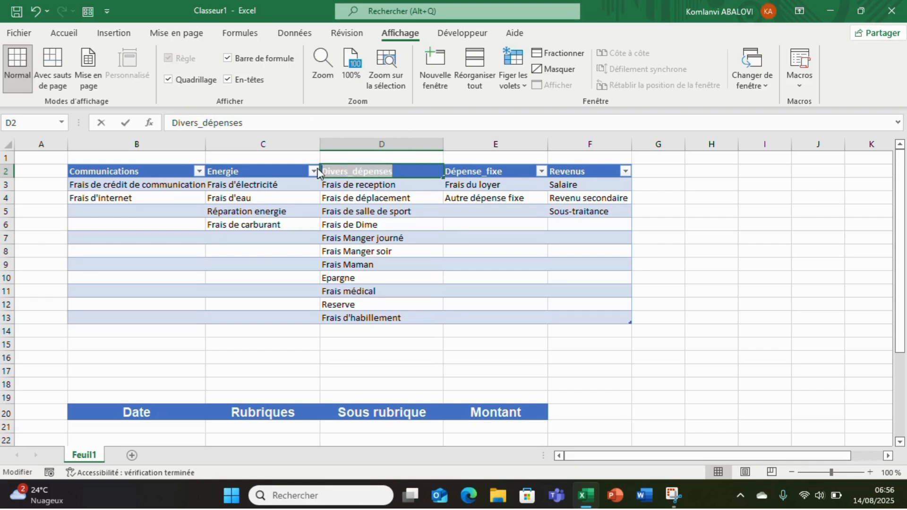
key("ctrl+c")
left_click(375, 187)
left_click_drag(375, 186, 376, 318)
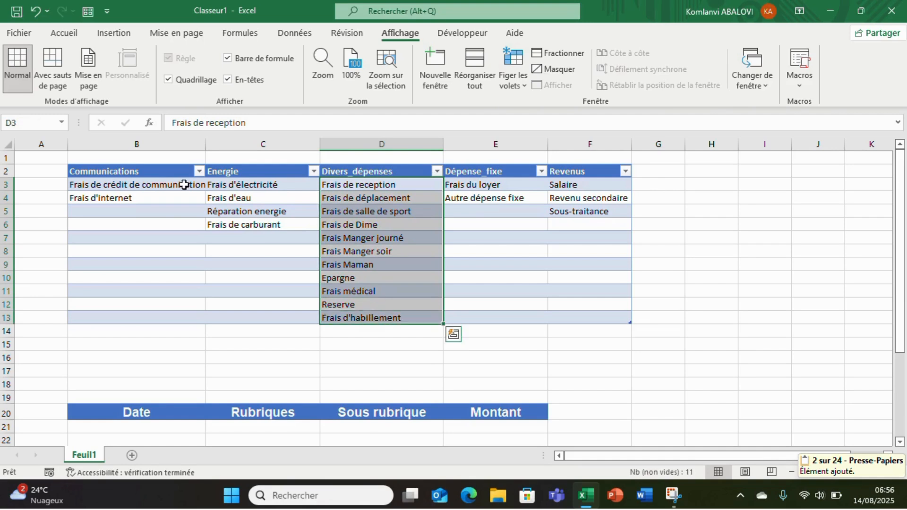
left_click(29, 121)
key("BackSpace")
key("ctrl+v")
key("Return")
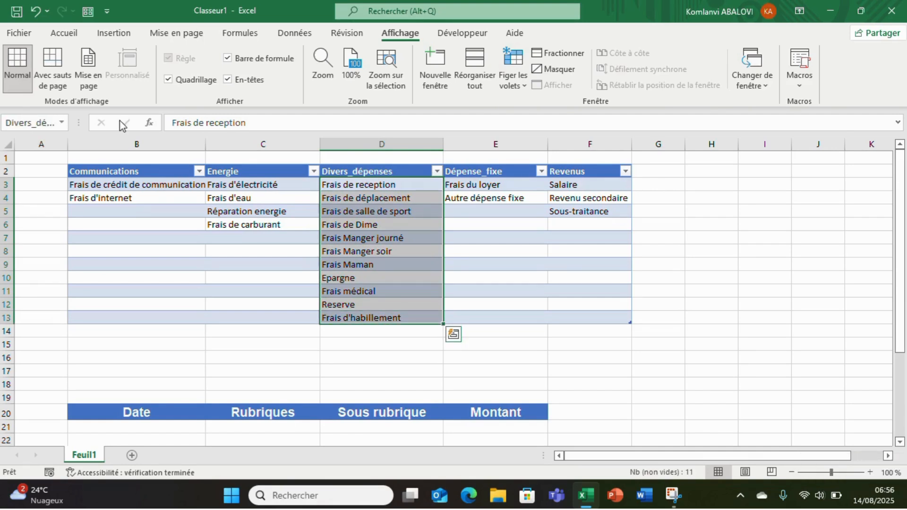
Copy the Dépense_fixe header text and use it to name the range E3:E13 below it
double_click(509, 168)
left_click_drag(509, 169, 447, 172)
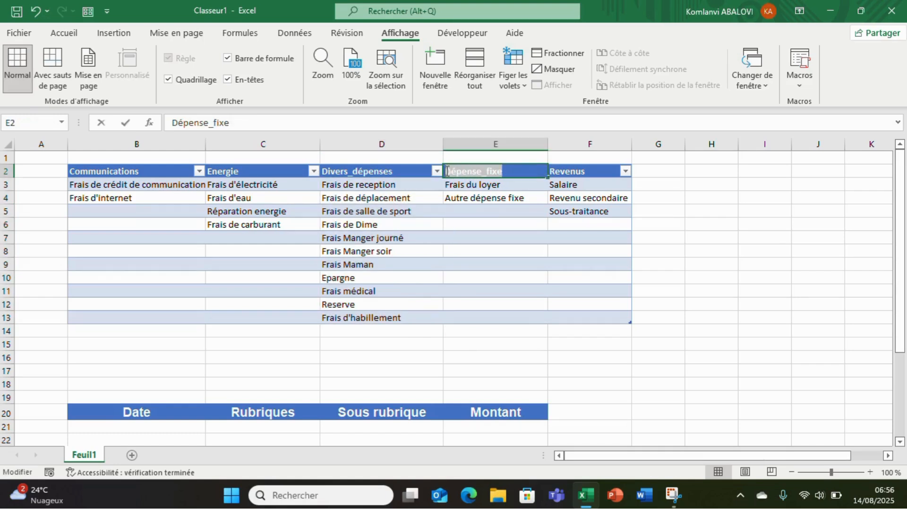
key("ctrl+c")
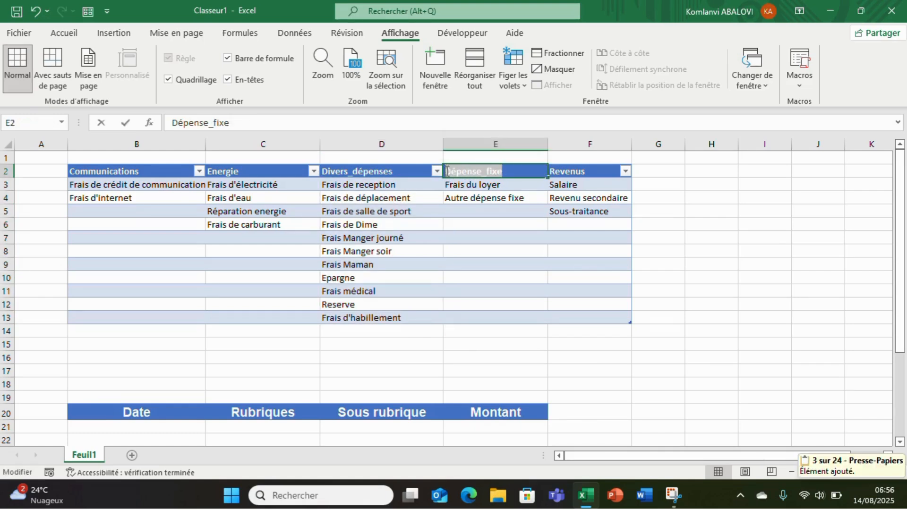
left_click(482, 187)
left_click_drag(483, 187, 487, 313)
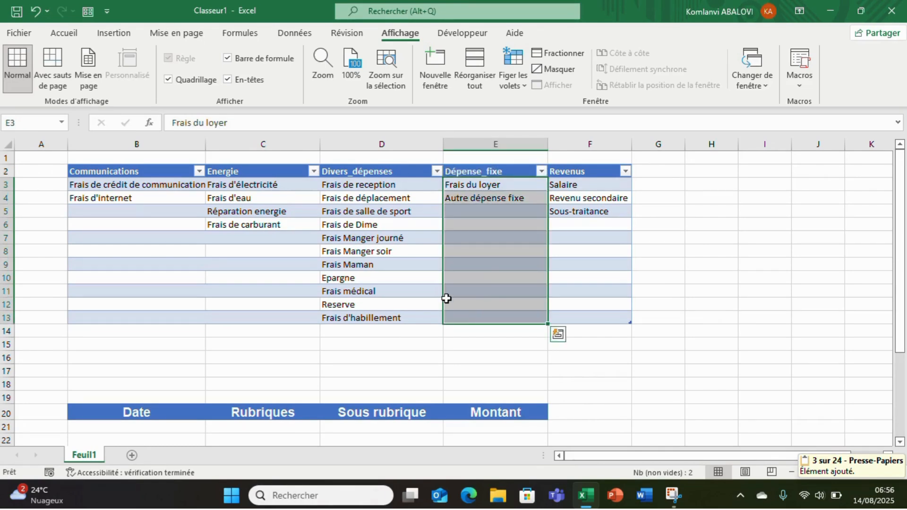
left_click(27, 118)
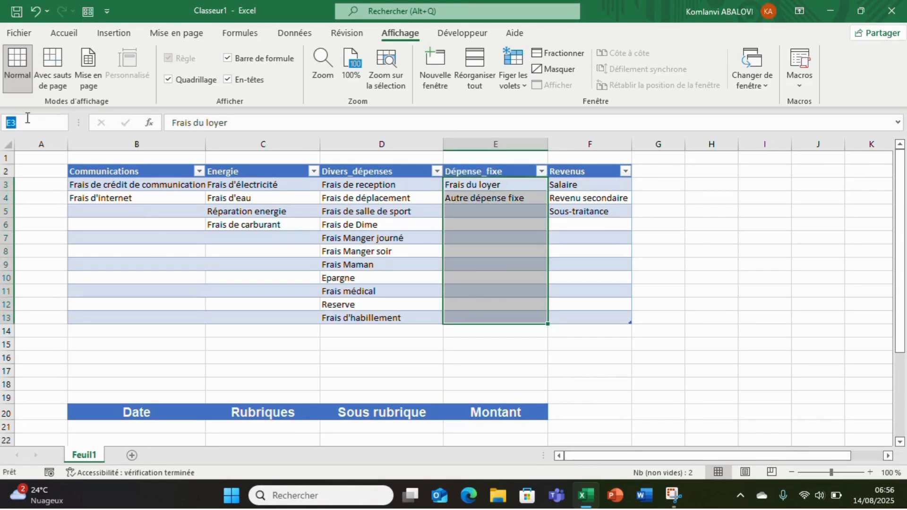
type("Dépense_fixe")
key("Return")
Define the name Revenus for the cells below the Revenus header, F3:F13
left_click_drag(566, 183, 569, 317)
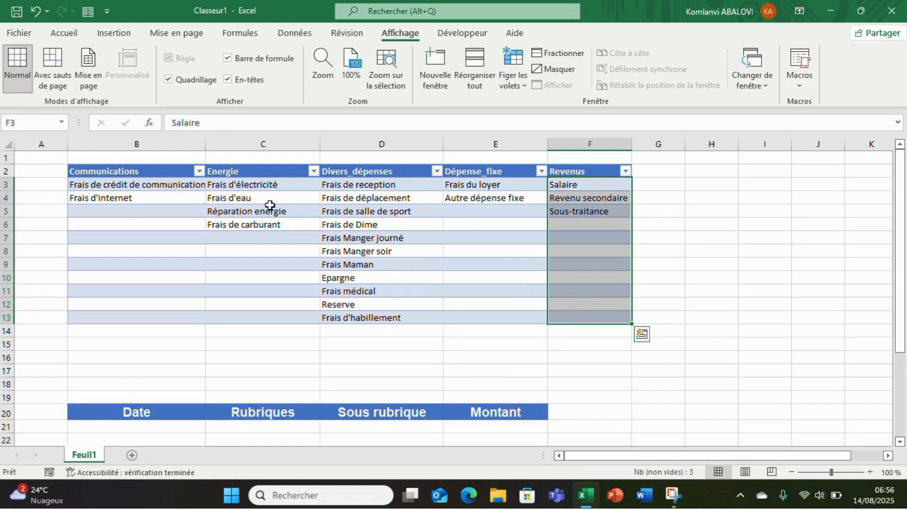
left_click(27, 127)
type("Revenus")
left_click(156, 312)
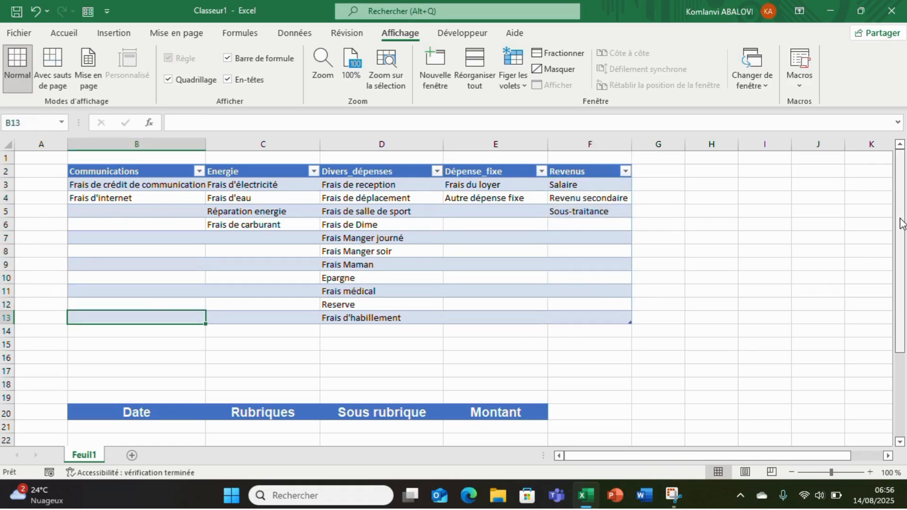
Open data validation for cell C21 under Rubriques and set the allowed values to Liste
double_click(900, 442)
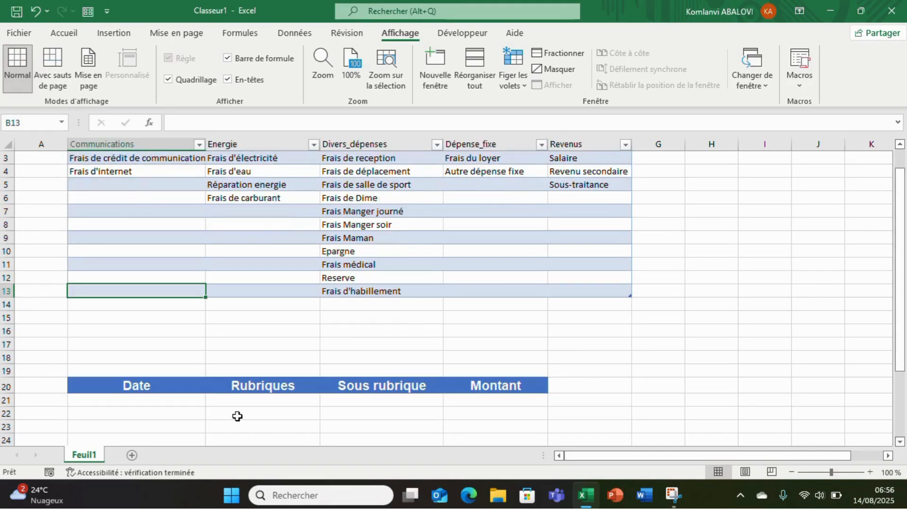
left_click(259, 403)
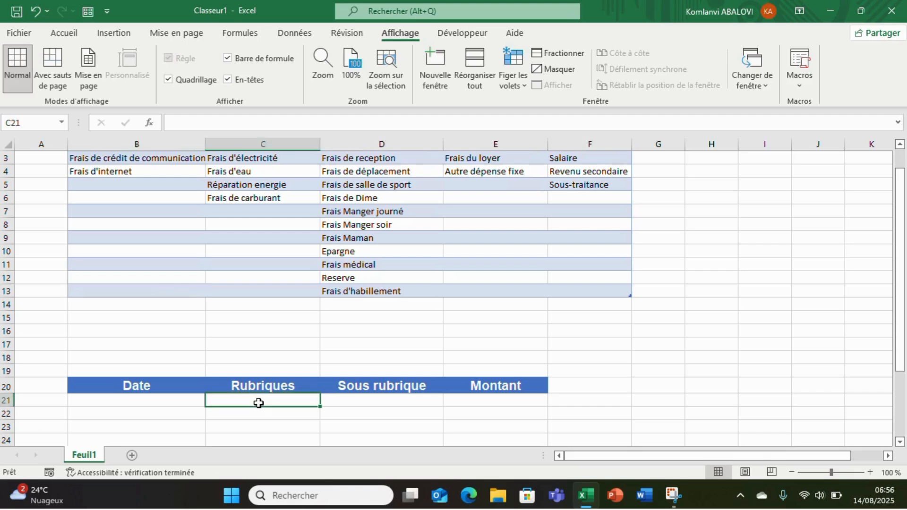
left_click(311, 38)
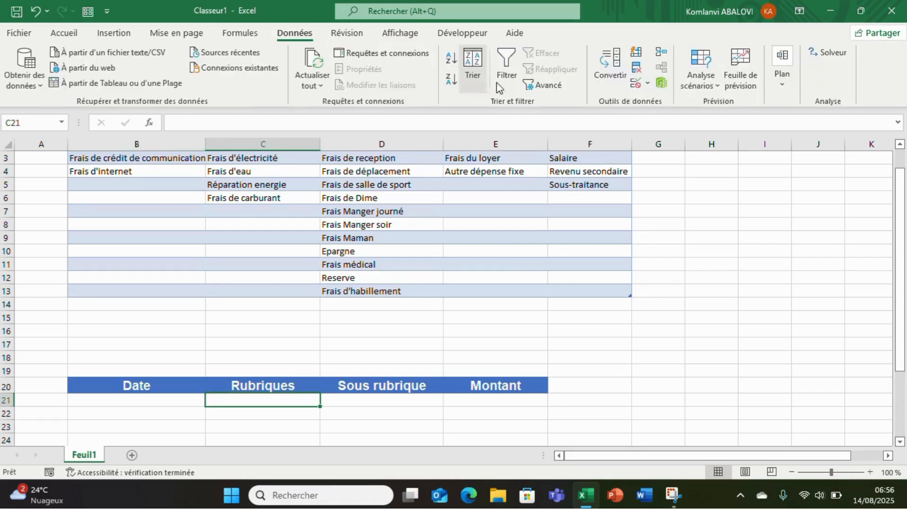
left_click(647, 87)
left_click(664, 104)
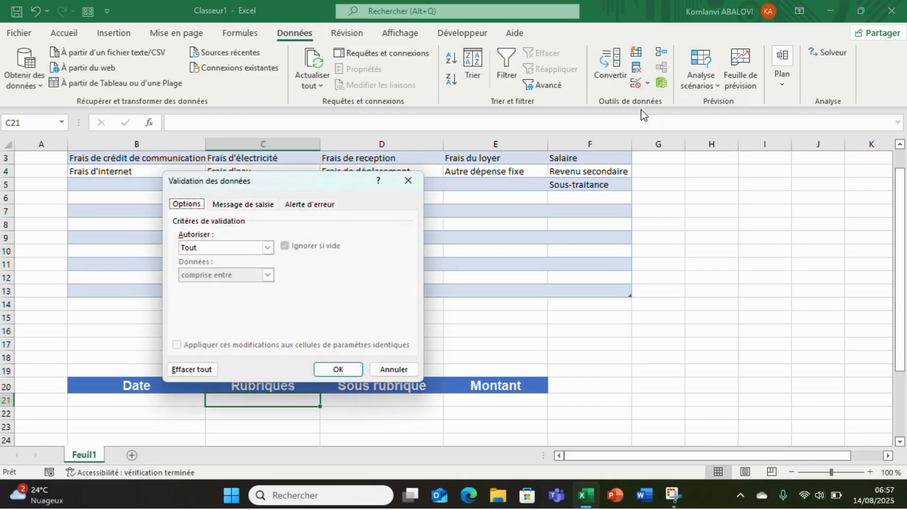
left_click(267, 247)
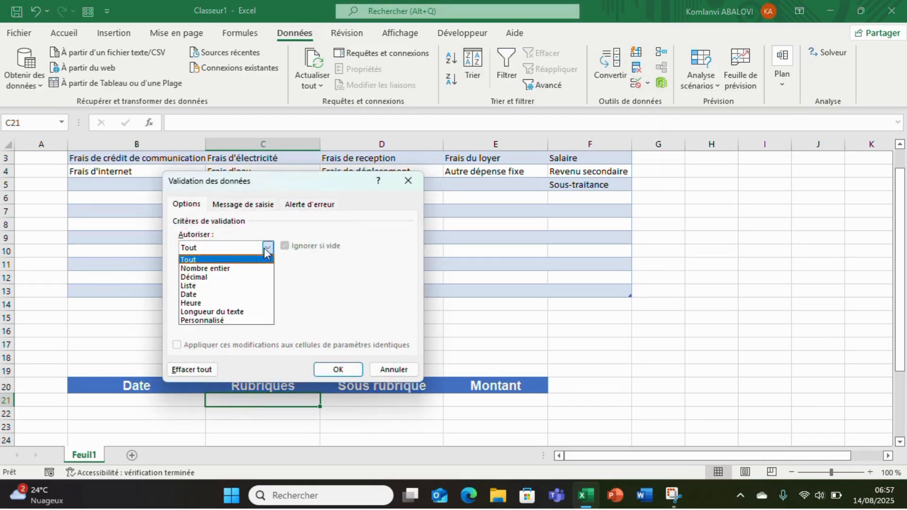
left_click(204, 286)
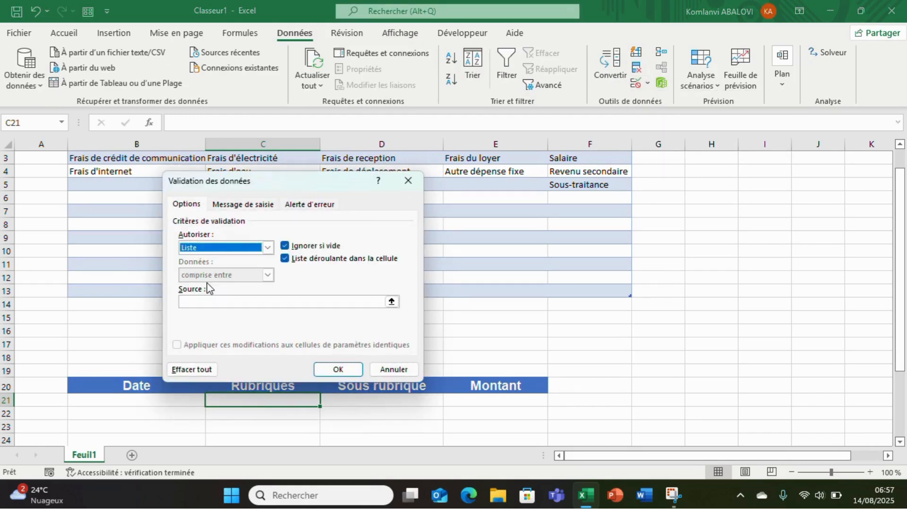
Use the category headers B2:F2 as the list source for C21 and apply the validation
left_click(220, 301)
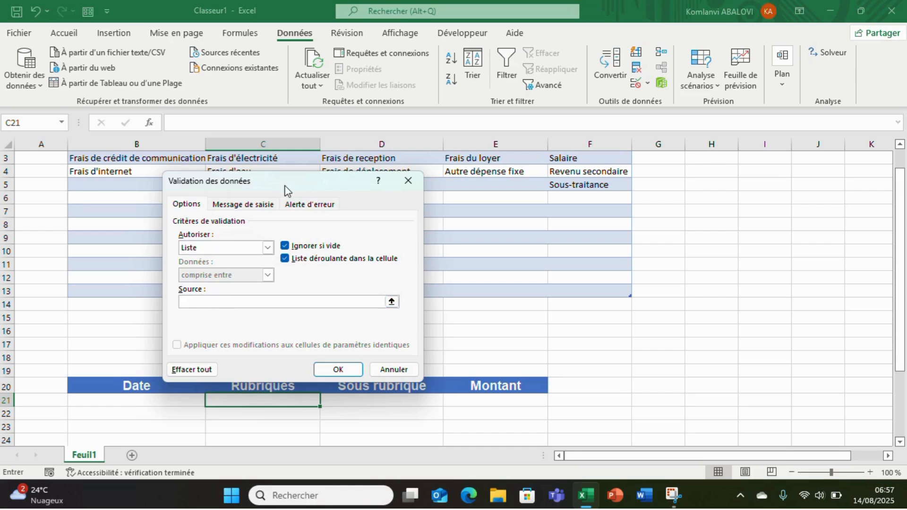
left_click_drag(282, 185, 320, 272)
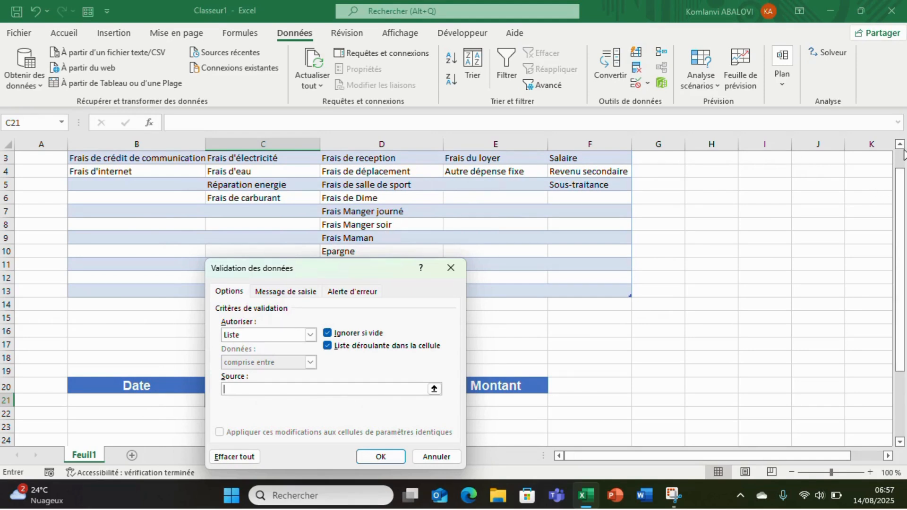
scroll(903, 154, "up", 1)
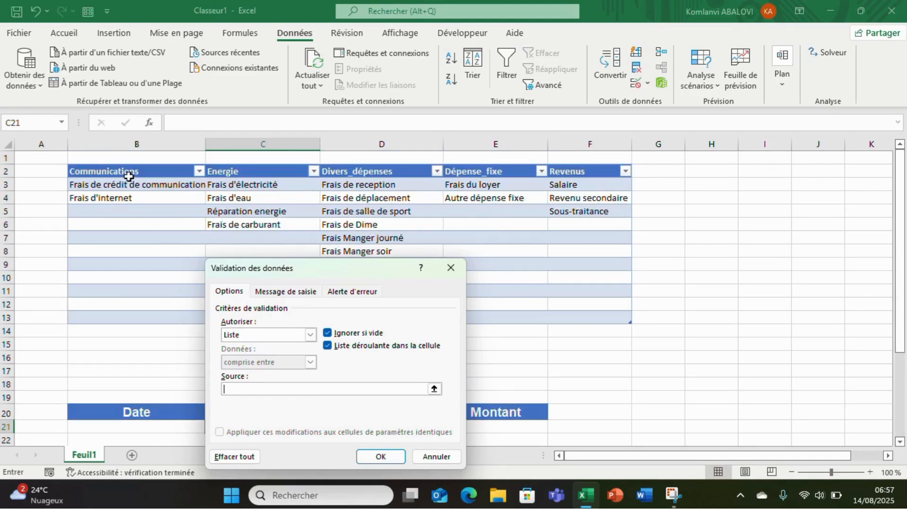
left_click_drag(129, 176, 596, 170)
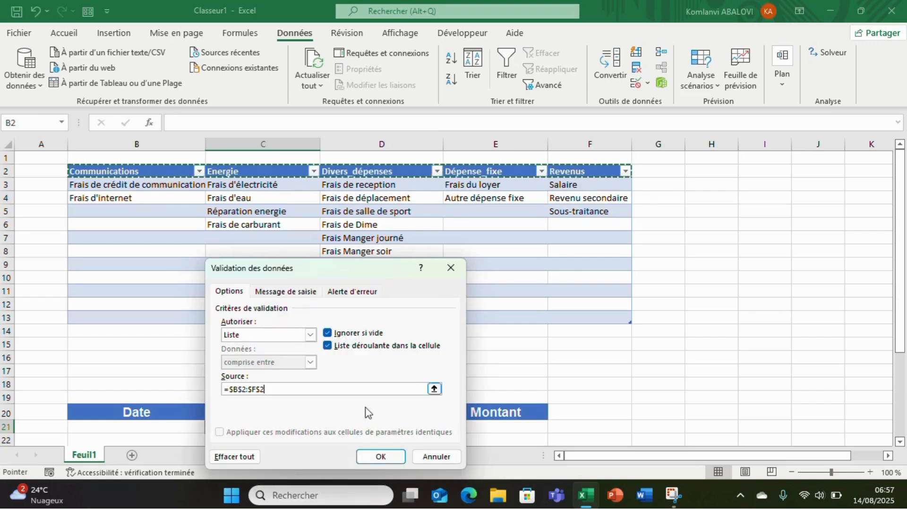
left_click(376, 459)
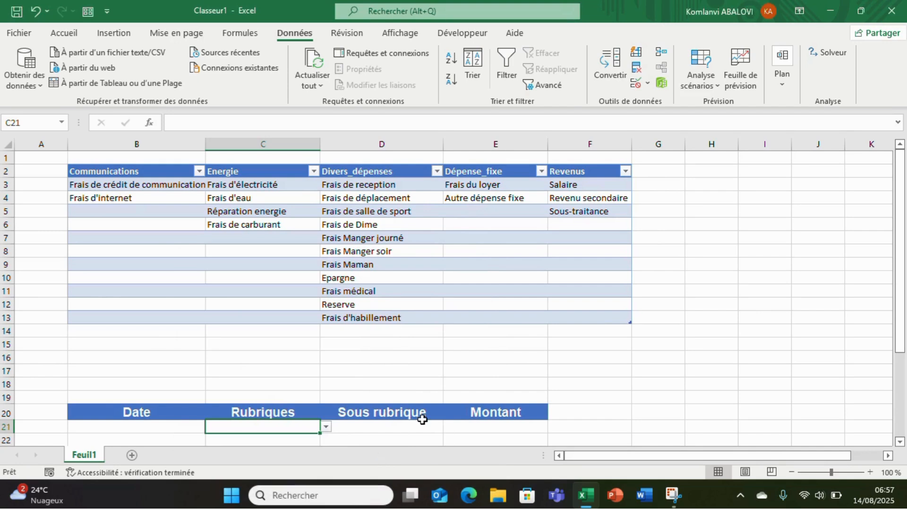
Open data validation for cell D21 under Sous rubrique and set the allowed values to Liste
left_click(393, 428)
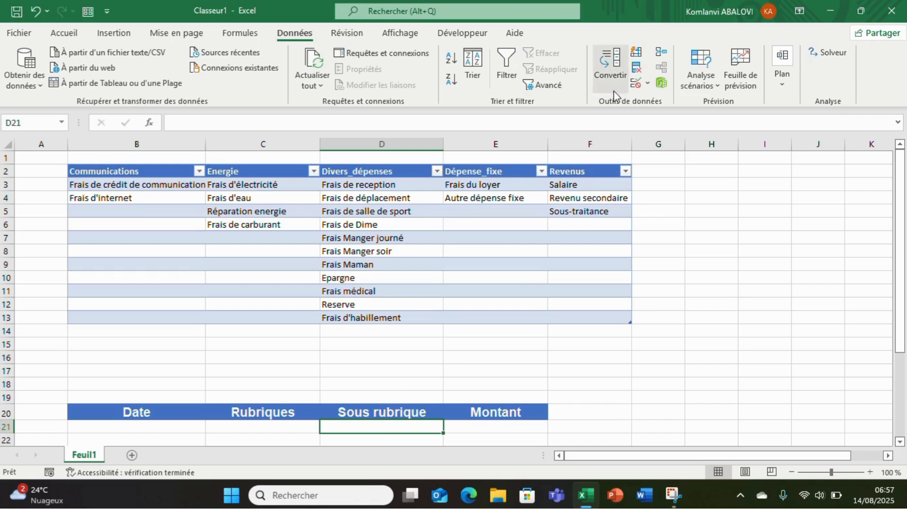
left_click(650, 84)
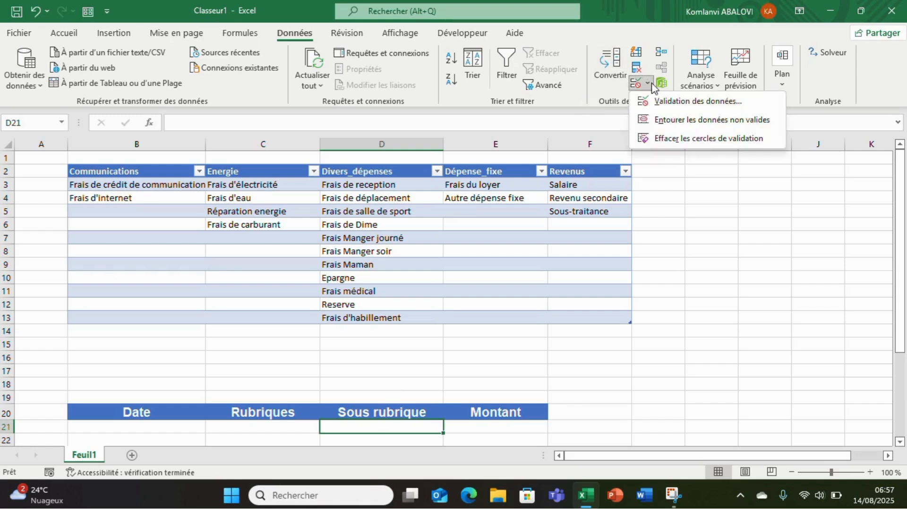
left_click(667, 99)
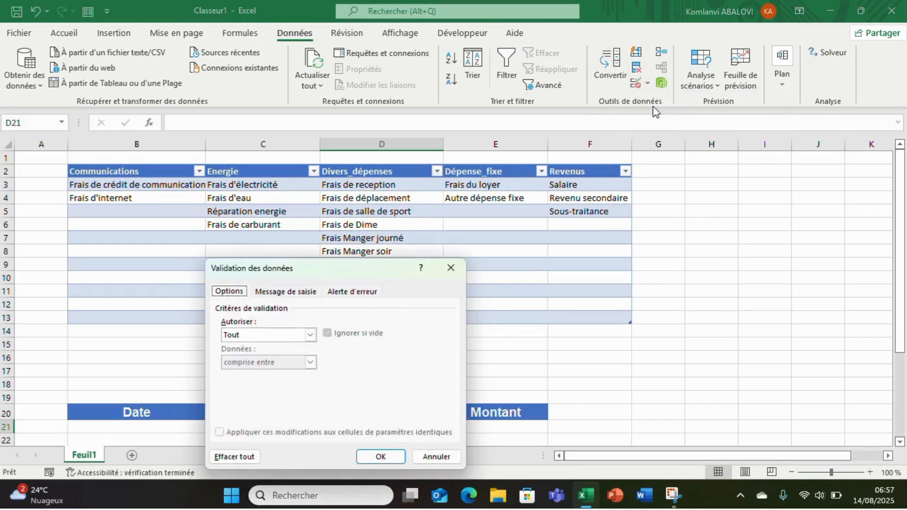
left_click(310, 334)
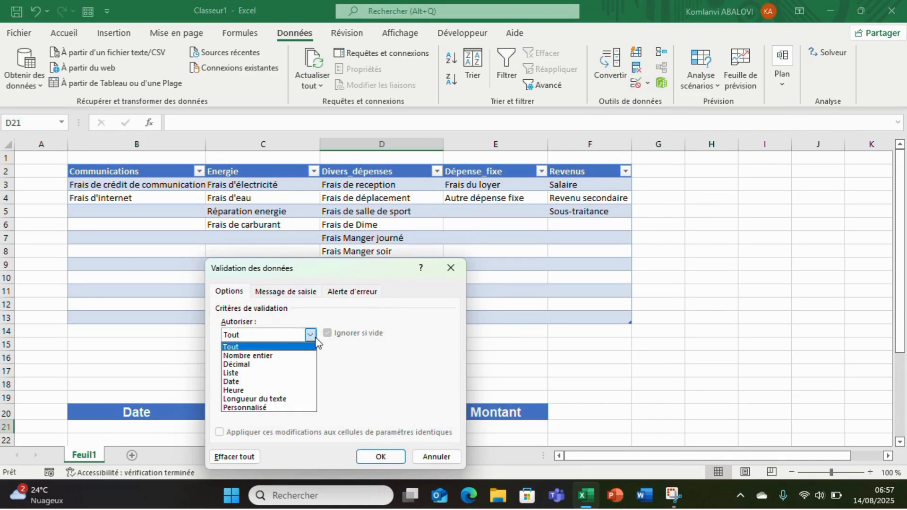
left_click(244, 373)
left_click(253, 389)
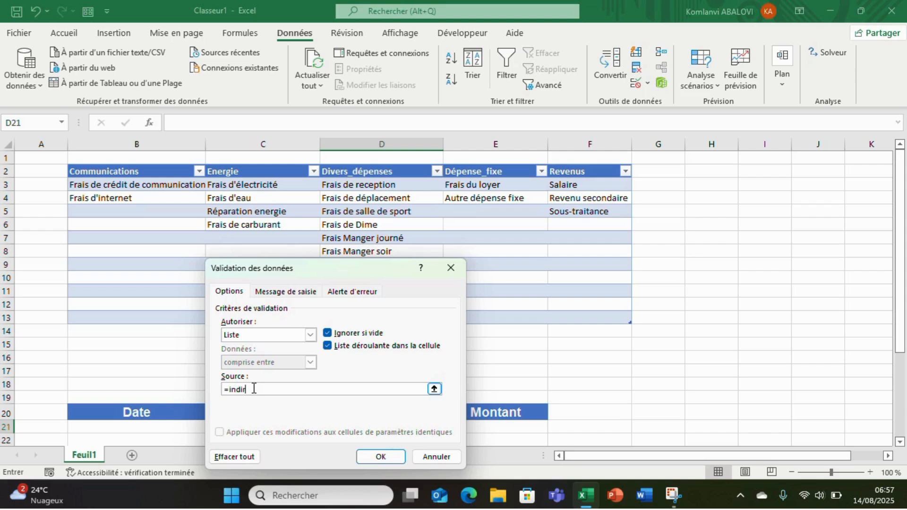
Enter =indirect($C$21) as the list source for D21, picking C21 as the reference, and submit it
type("=indirect(")
left_click_drag(363, 279, 630, 282)
left_click(284, 426)
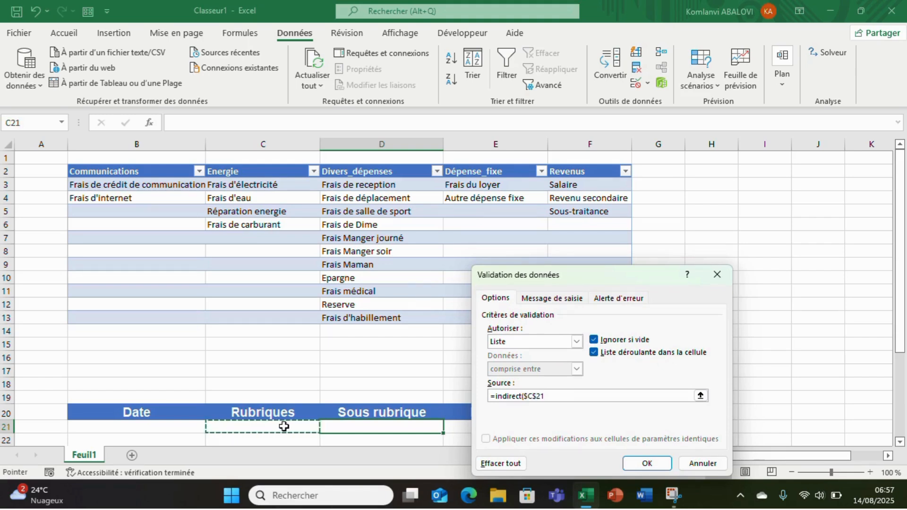
type(")")
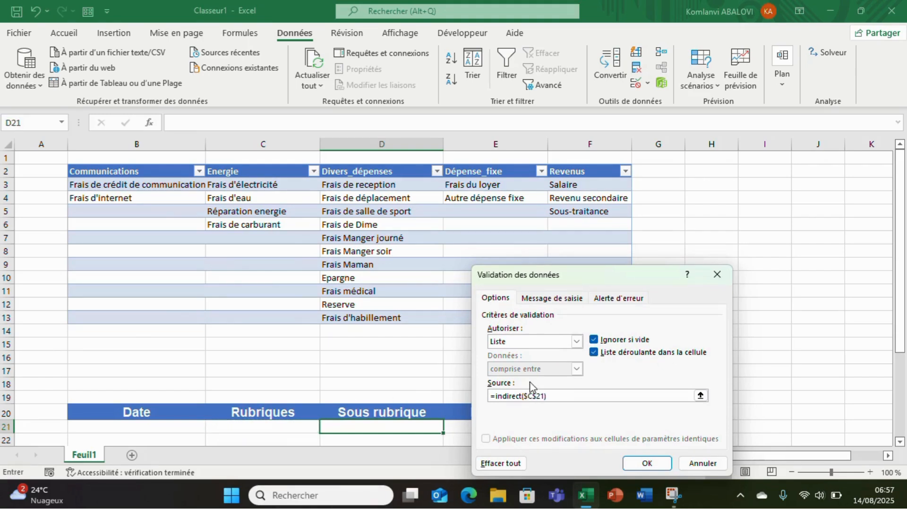
left_click(655, 464)
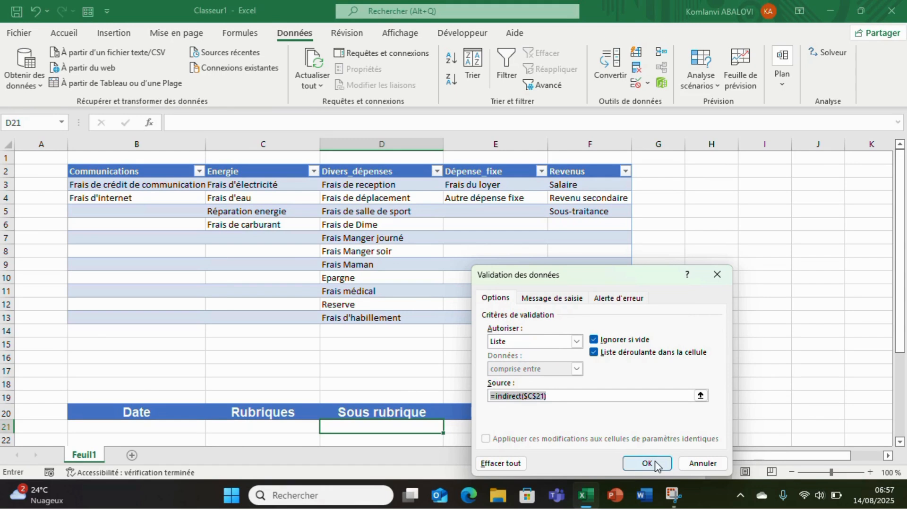
Change the reference in D21's list source to the mixed form, =INDIRECT($C21), and confirm the validation
left_click(611, 397)
left_click(630, 463)
left_click(630, 463)
left_click(630, 462)
double_click(501, 395)
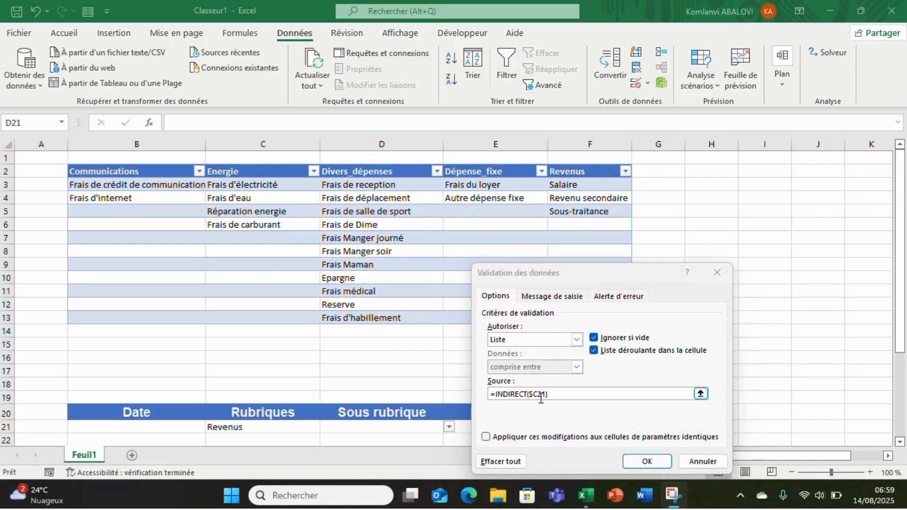
left_click(567, 393)
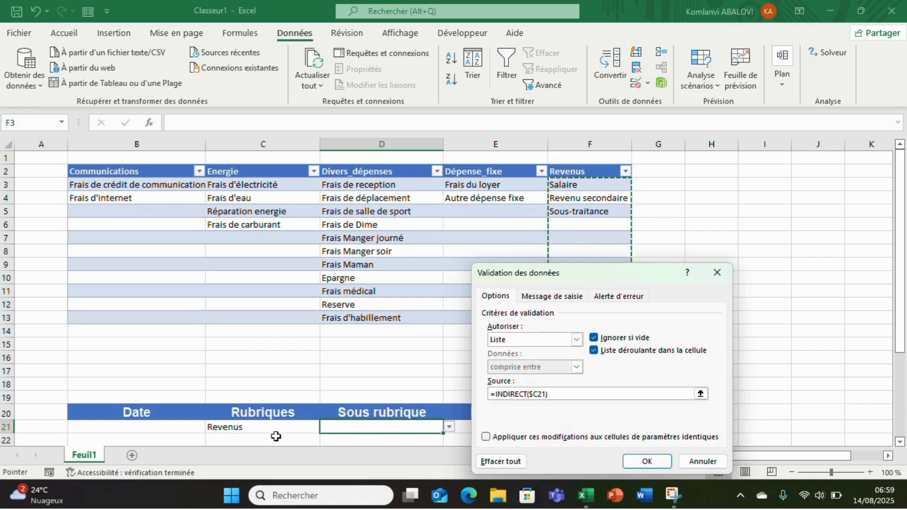
left_click(539, 394)
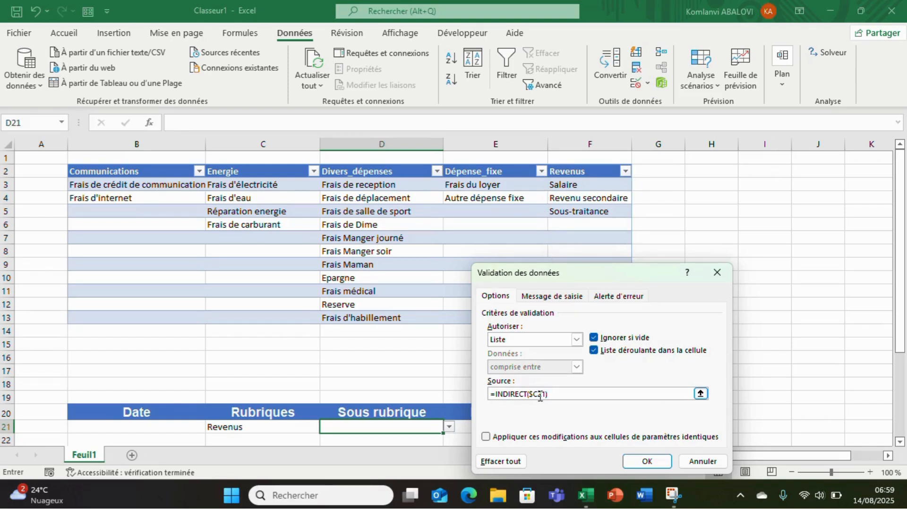
key("F4")
key("F4")
key("F4")
key("F4")
key("Return")
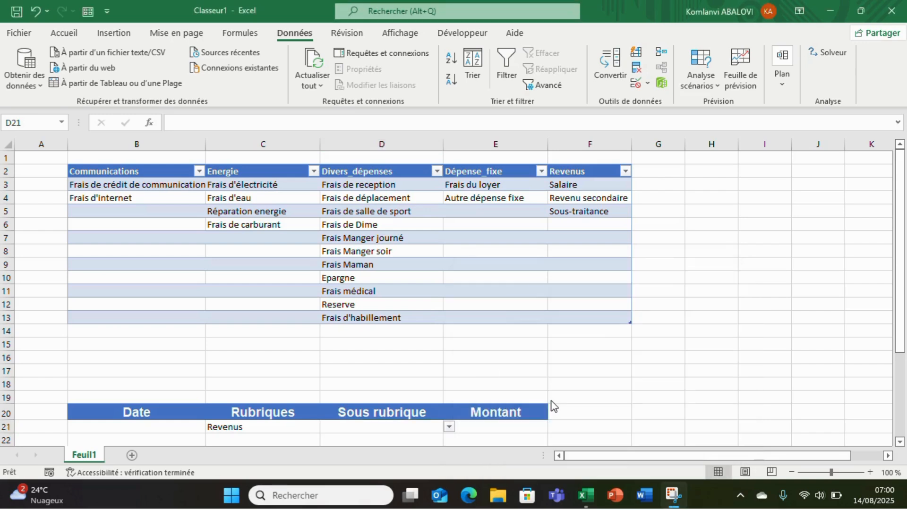
Choose Communications from the Rubriques drop-down list in C21
left_click(524, 384)
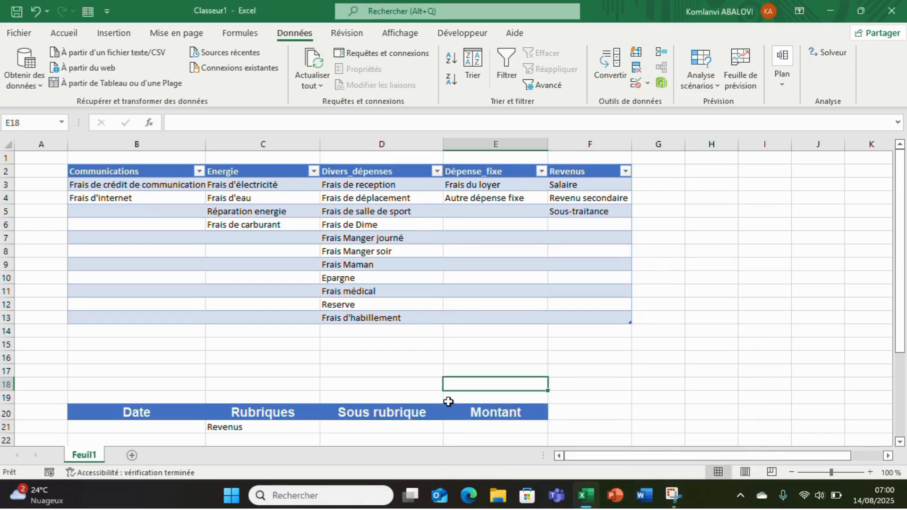
left_click_drag(902, 296, 891, 342)
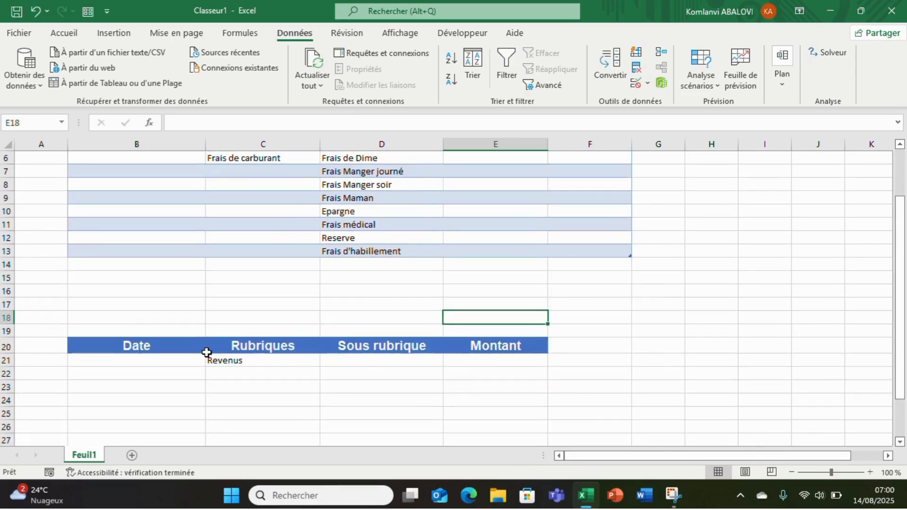
left_click(233, 368)
left_click(257, 361)
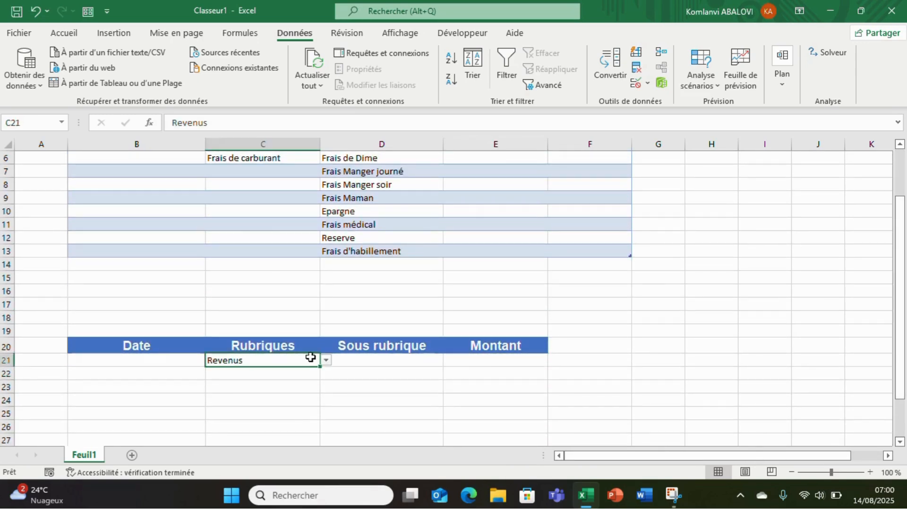
left_click(326, 361)
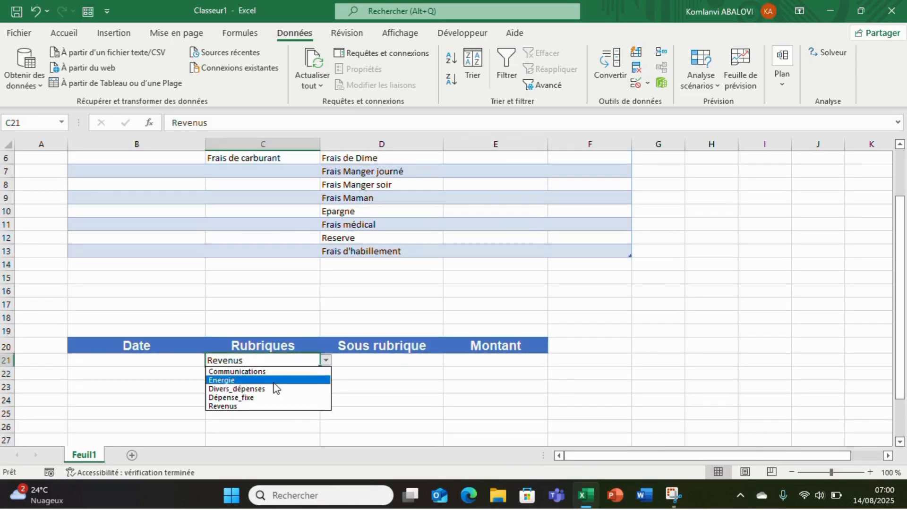
left_click(270, 369)
Check the choices offered by the Sous rubrique drop-down in D21, scrolling to the start of the list
left_click(382, 364)
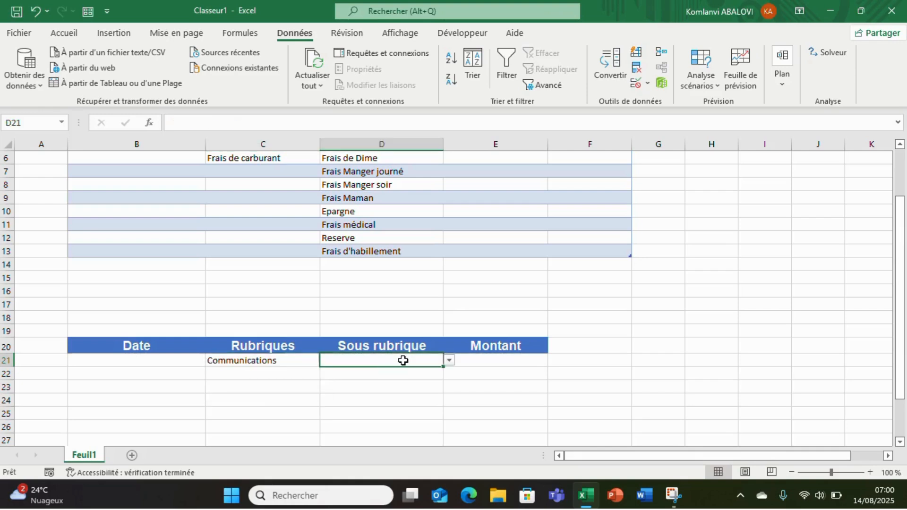
left_click(450, 362)
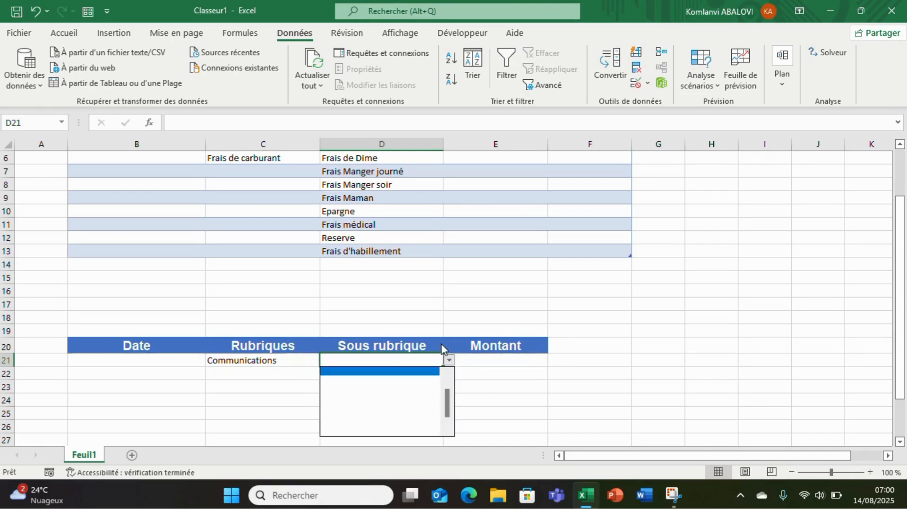
left_click(447, 376)
left_click(447, 376)
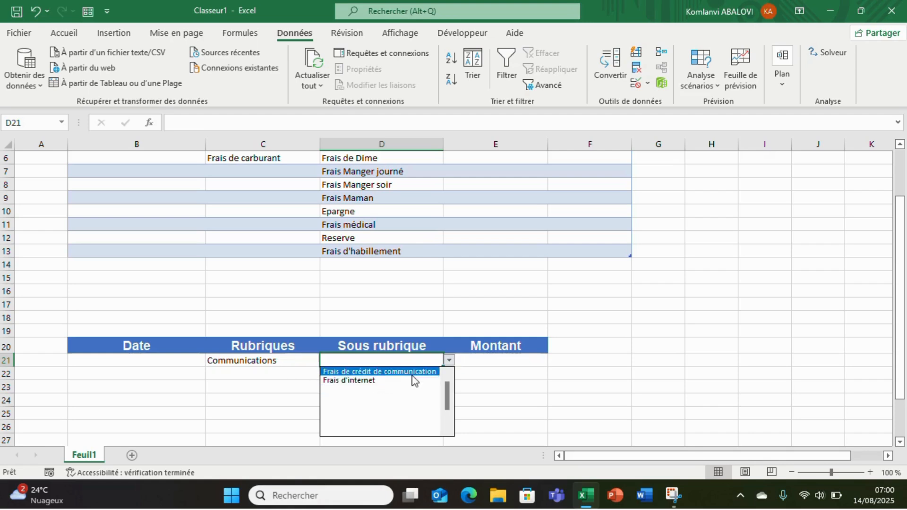
Close the list without choosing an entry and select the Divers_dépenses header in D2 of the category table
left_click(900, 212)
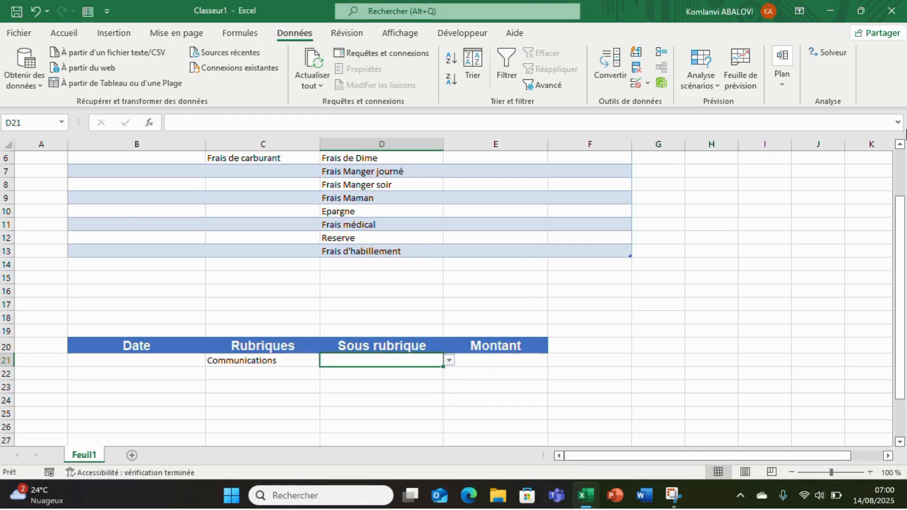
left_click(901, 167)
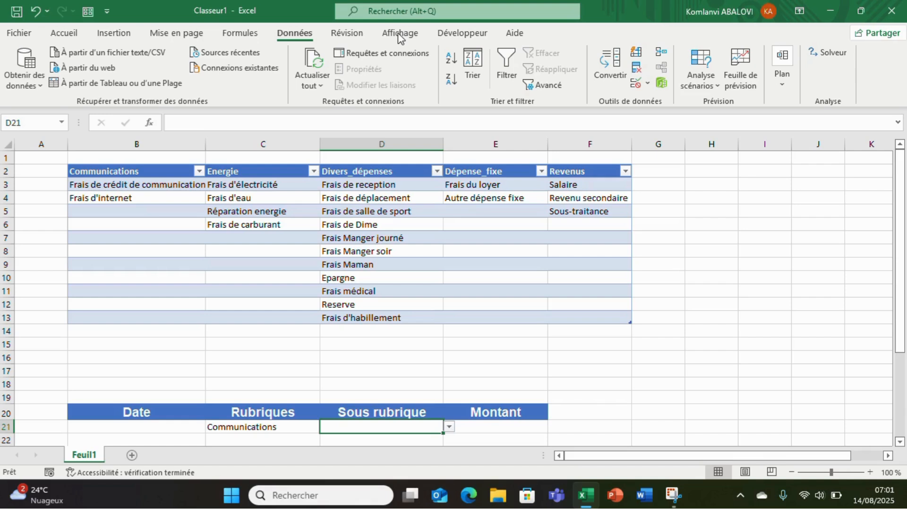
left_click(378, 170)
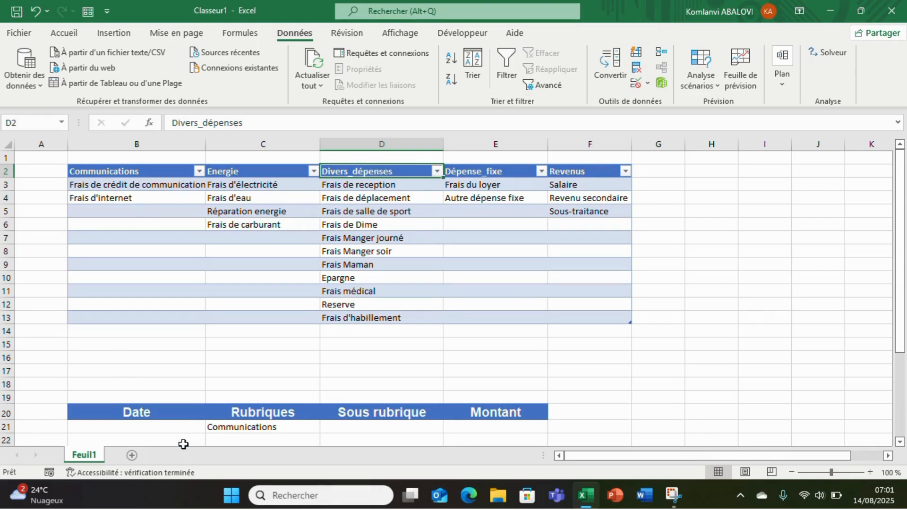
Discard the edit to the Divers_dépenses header in D2 and clear the Rubriques entry in C21
type("h")
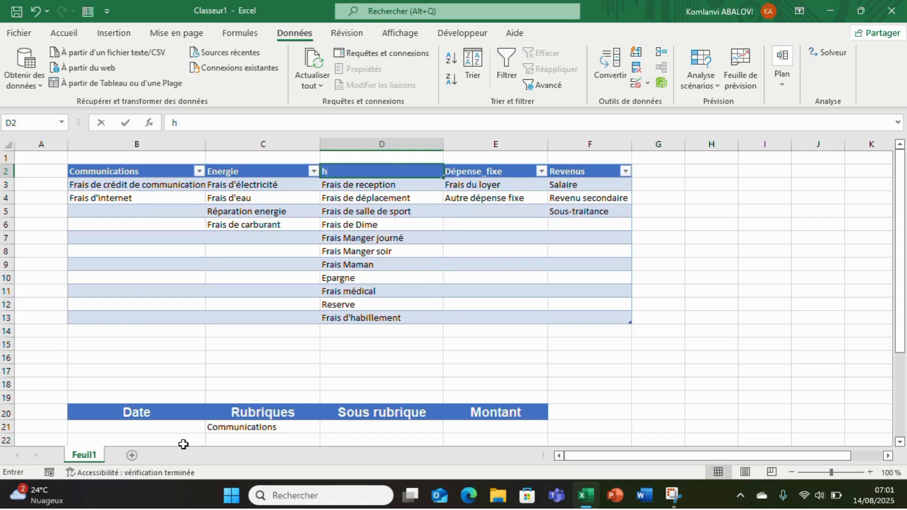
key("ctrl+z")
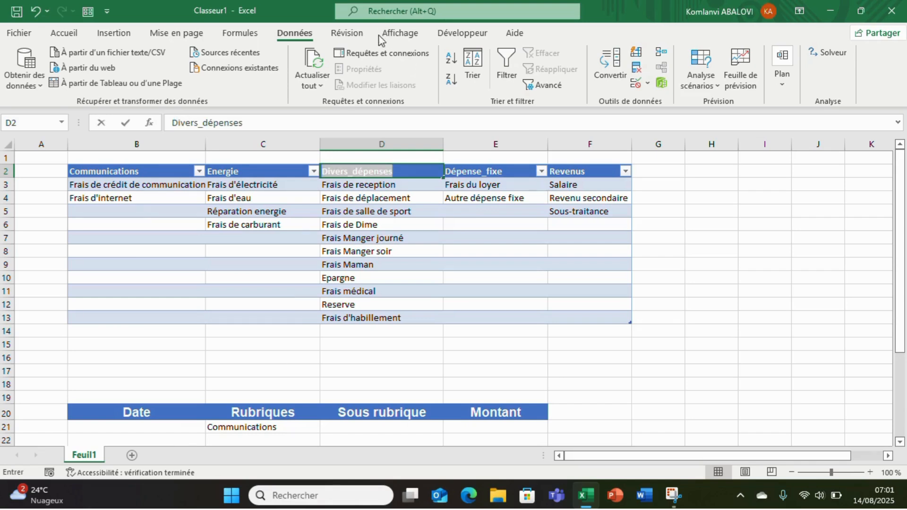
left_click(313, 425)
key("BackSpace")
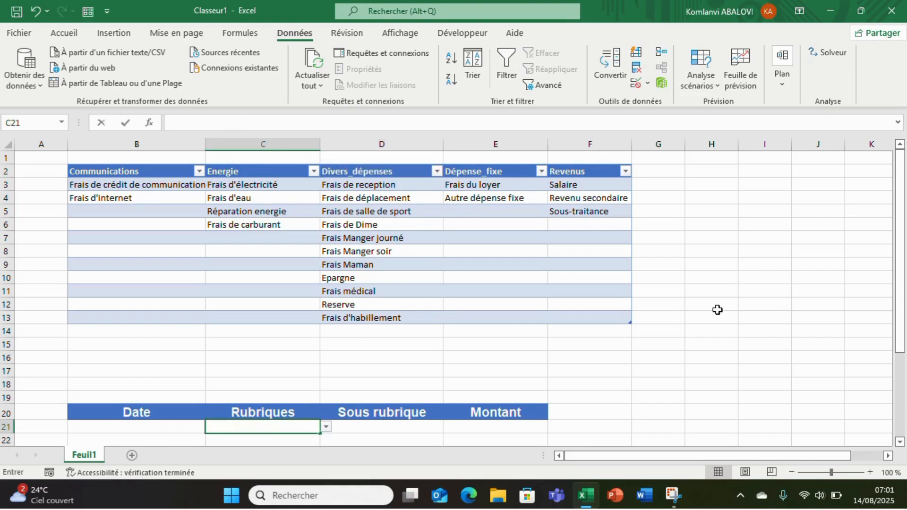
Copy the drop-down validation of C21:D21 down through row 39 of the Rubriques and Sous rubrique columns
left_click_drag(901, 303, 903, 359)
left_click(313, 346)
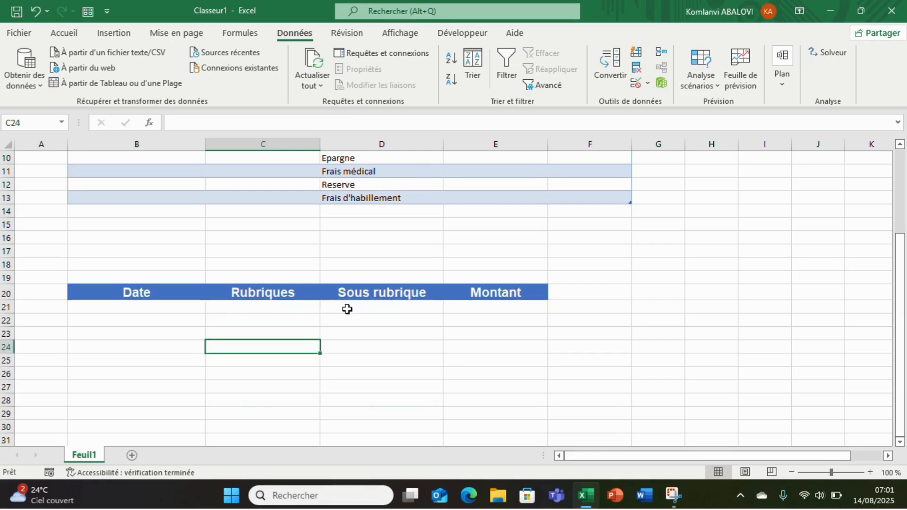
left_click_drag(304, 307, 348, 307)
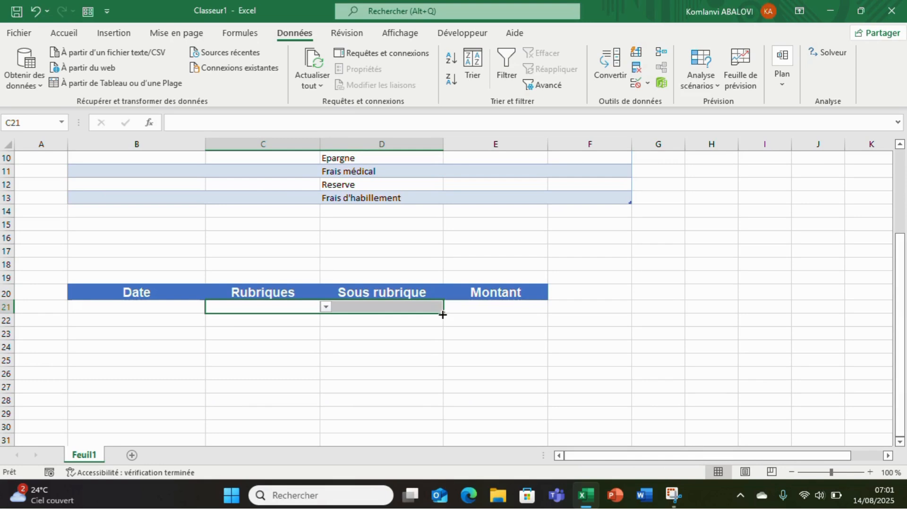
left_click_drag(442, 315, 444, 468)
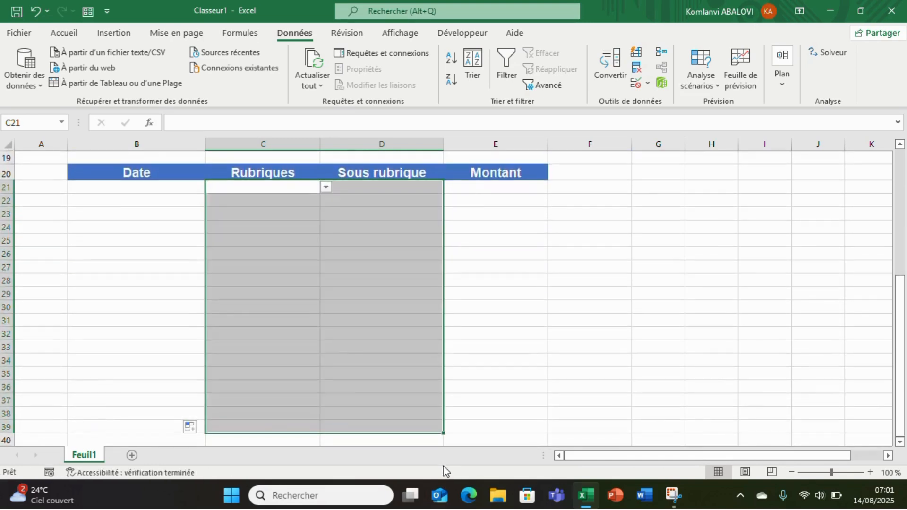
Choose Energie from the Rubriques drop-down list in C21
double_click(293, 200)
left_click(292, 187)
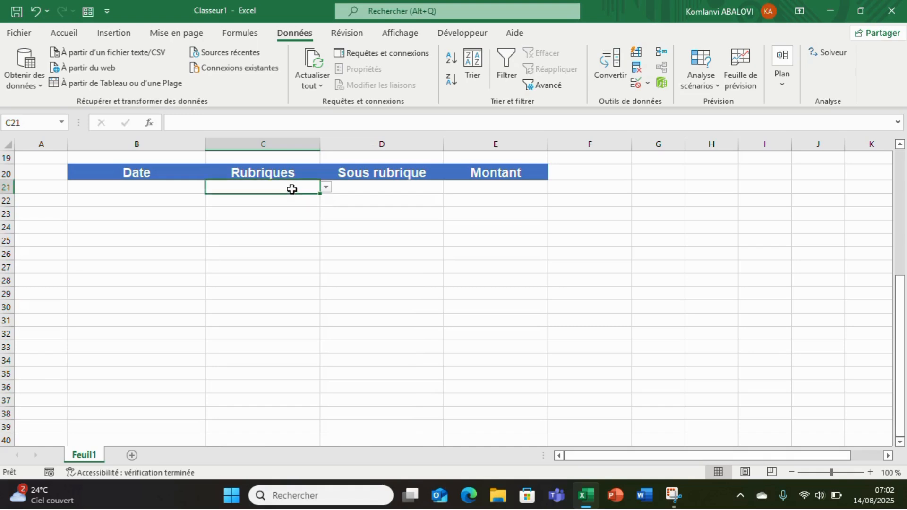
left_click(326, 188)
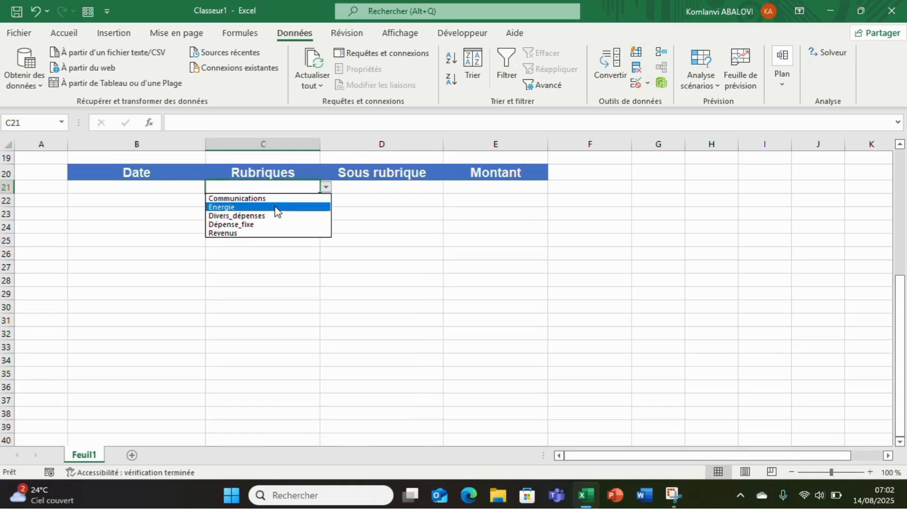
left_click(276, 208)
Choose Frais d'électricité from the Sous rubrique drop-down list in D21 and move the selection to C23
left_click(367, 186)
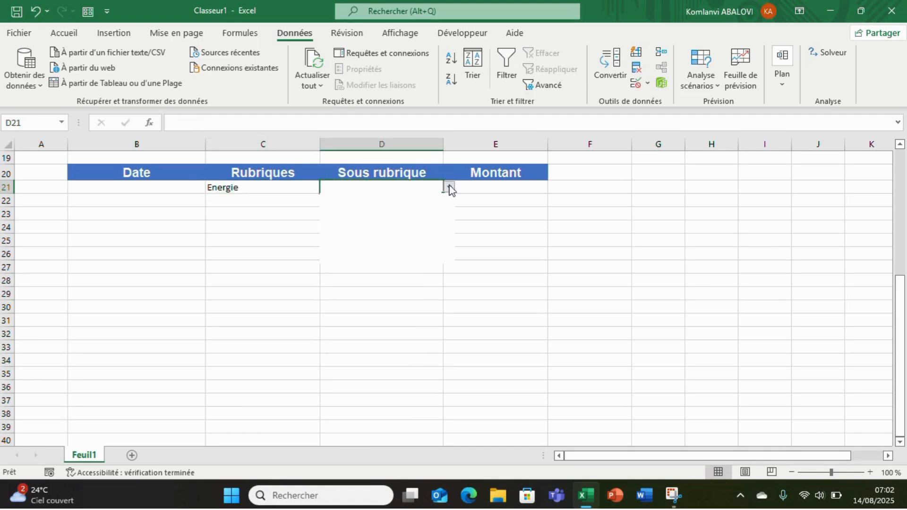
left_click(449, 188)
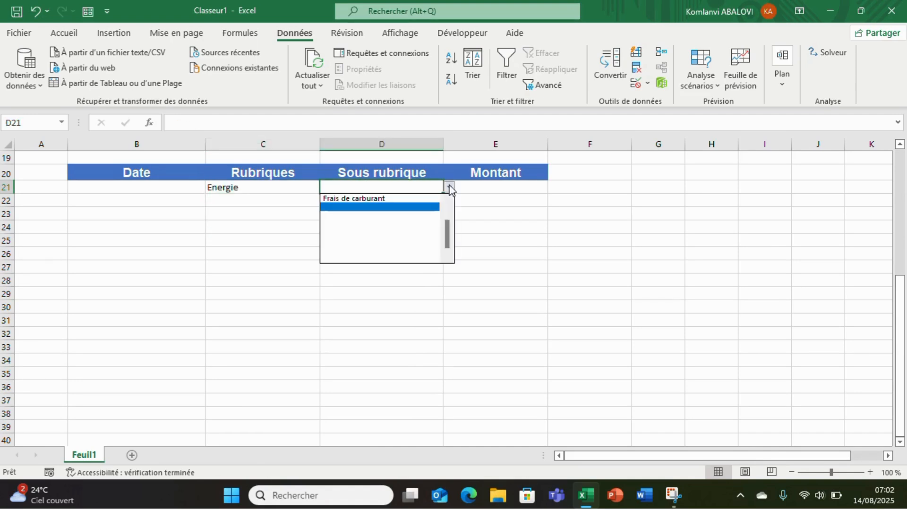
left_click(449, 211)
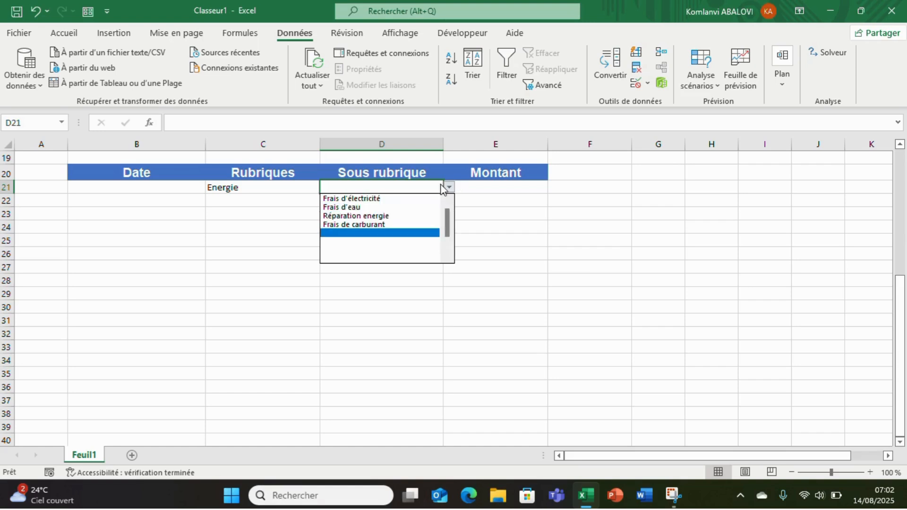
left_click(362, 199)
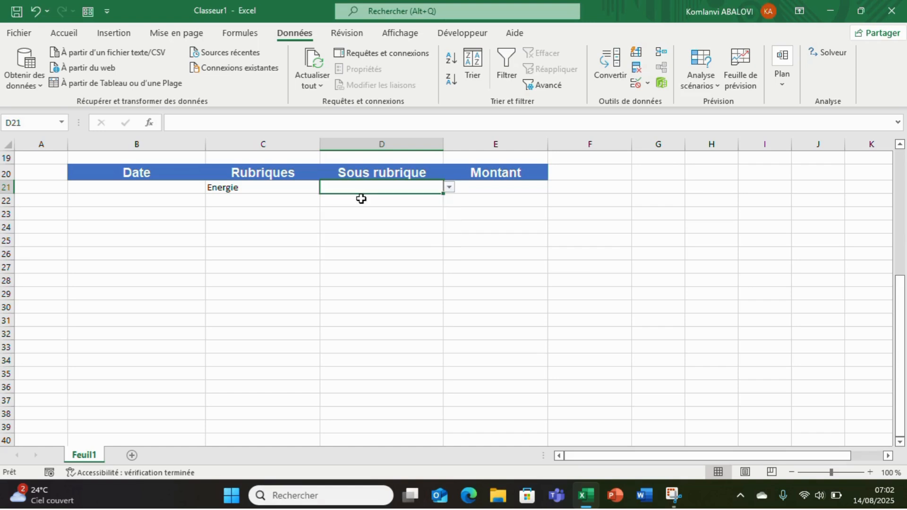
left_click(256, 200)
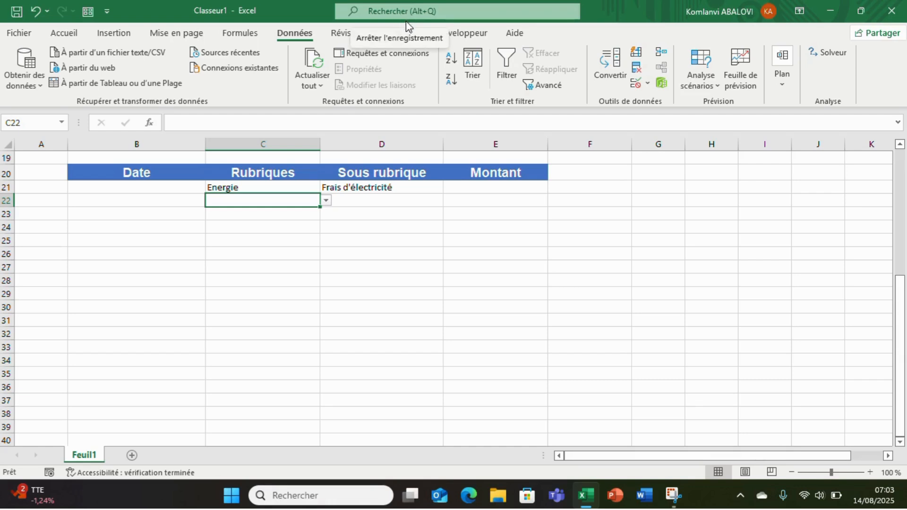
key("Return")
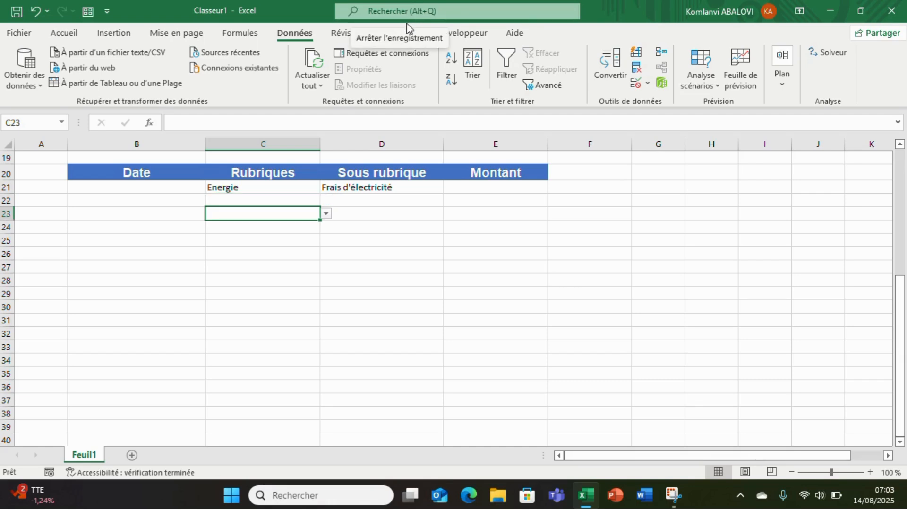